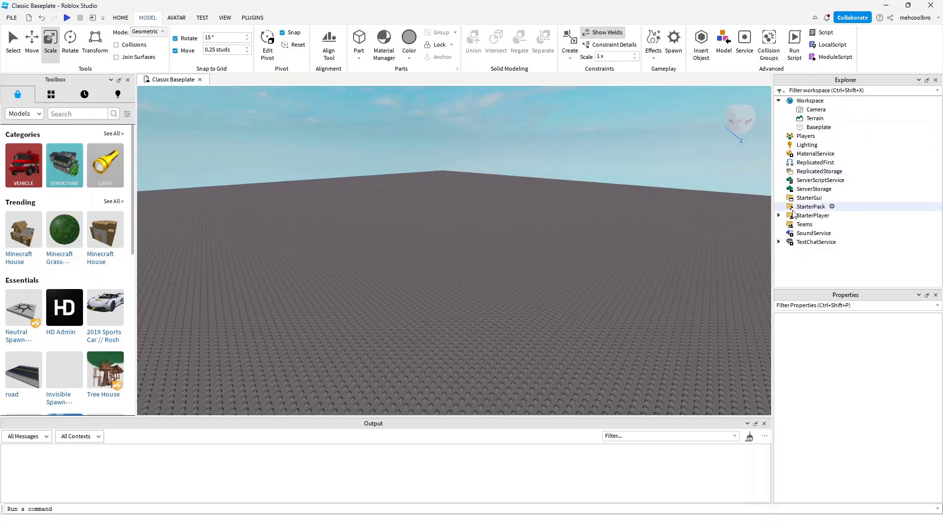
# Insert a ScreenGui under StarterGui by searching 'sc'
pyautogui.click(828, 197)
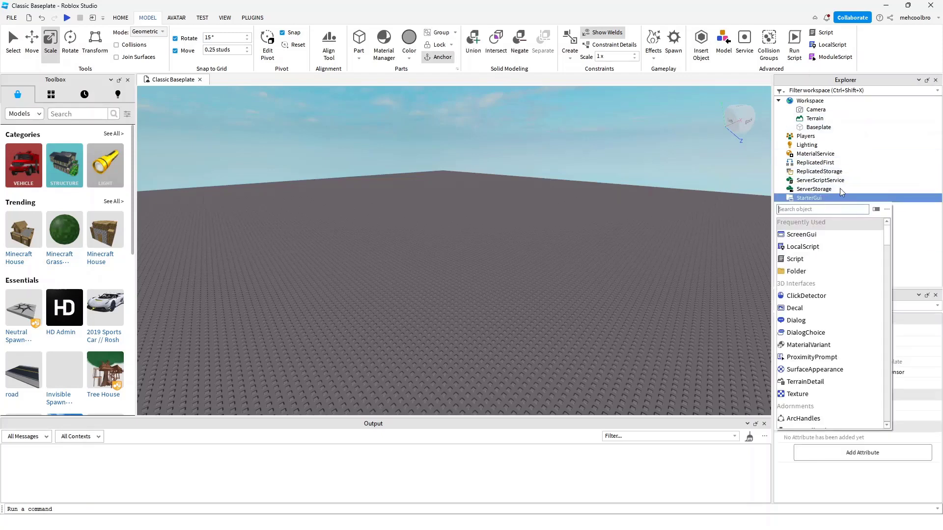
pyautogui.write('sc')
pyautogui.press('Escape')
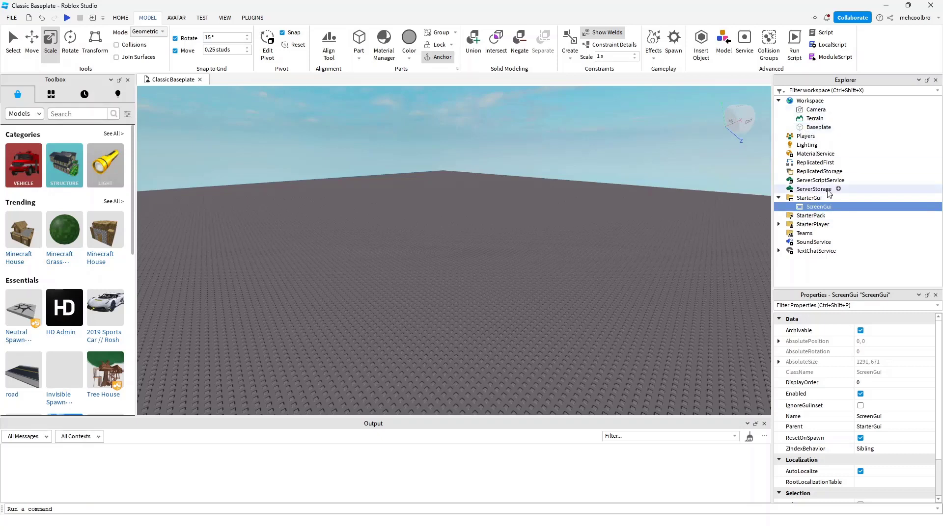
# Open the Insert Object list for adding a child inside the ScreenGui
pyautogui.click(839, 207)
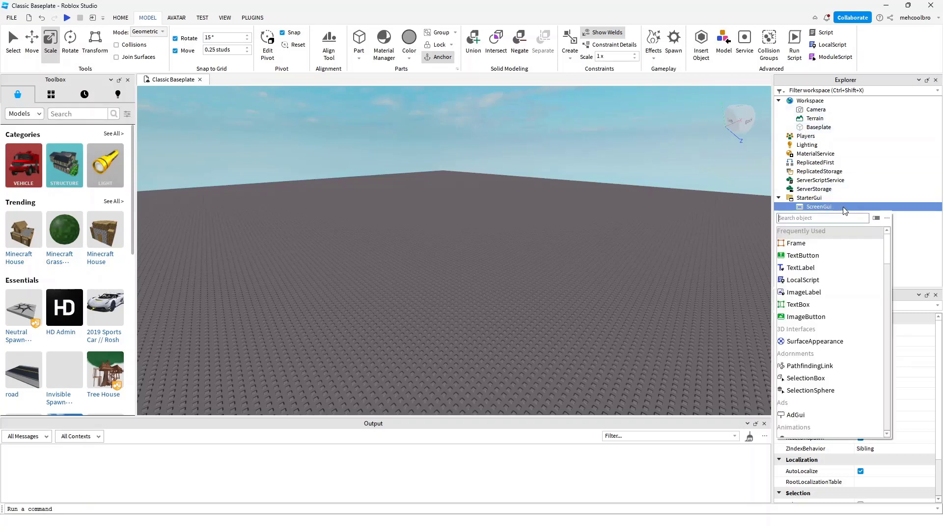
pyautogui.write('f')
pyautogui.press('BackSpace')
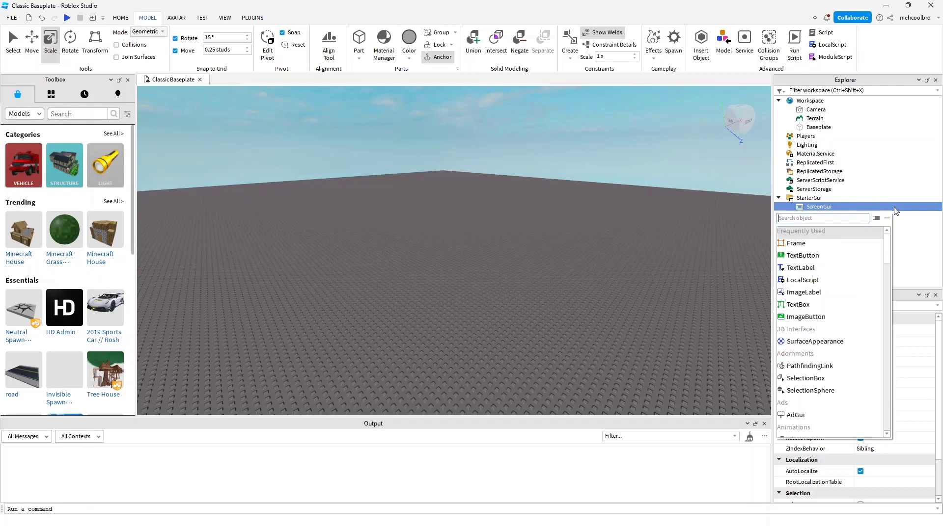
# Add a white Frame inside the ScreenGui and check its Size in scale, {0.077,0},{0.149,0}
pyautogui.click(791, 244)
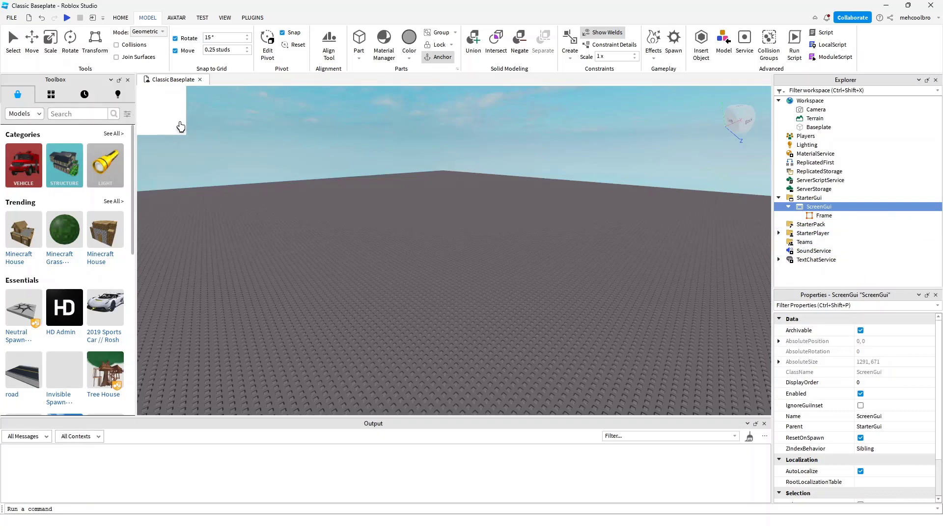
pyautogui.click(809, 215)
pyautogui.scroll(-5, 855, 374)
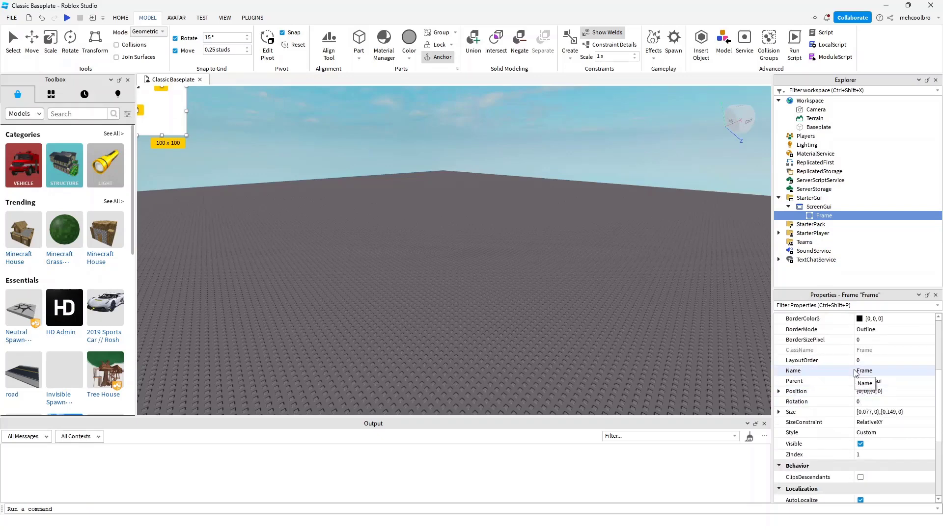
pyautogui.scroll(3, 906, 386)
pyautogui.scroll(2, 906, 385)
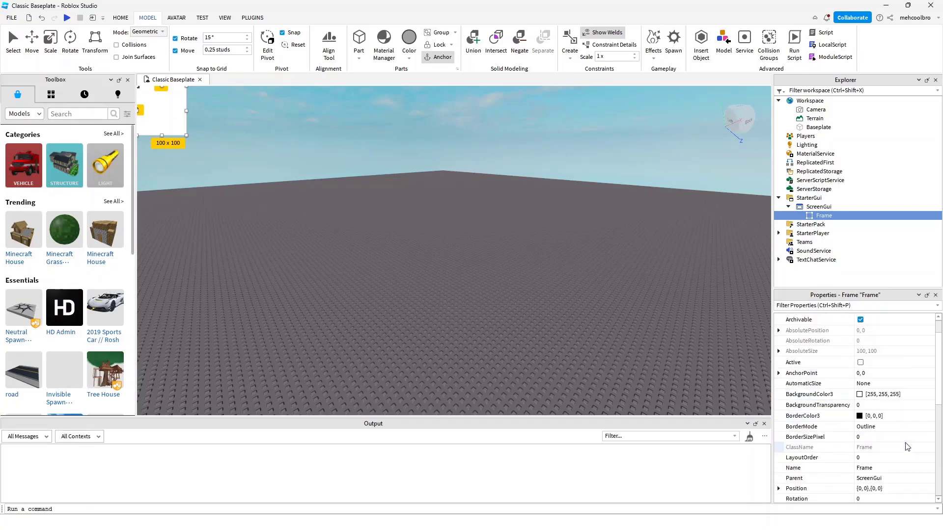
pyautogui.scroll(2, 906, 442)
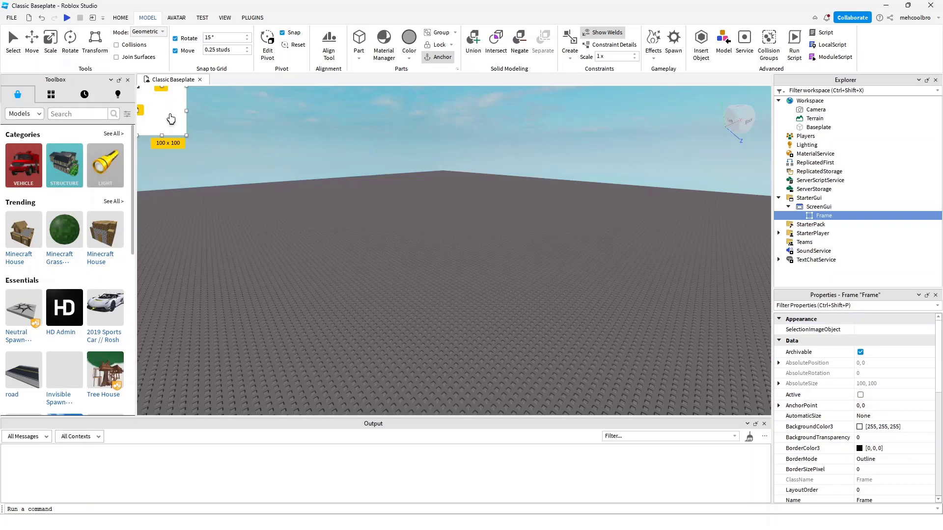
pyautogui.scroll(-4, 835, 432)
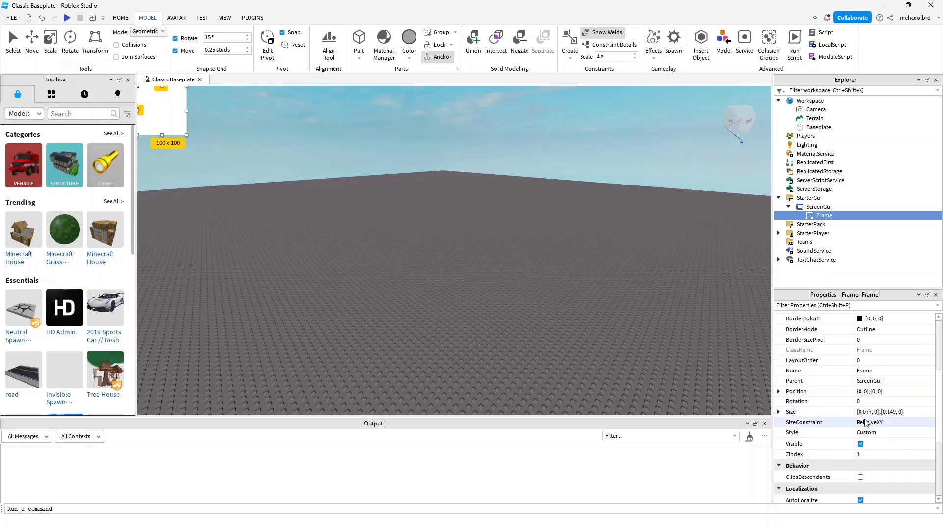
pyautogui.click(874, 413)
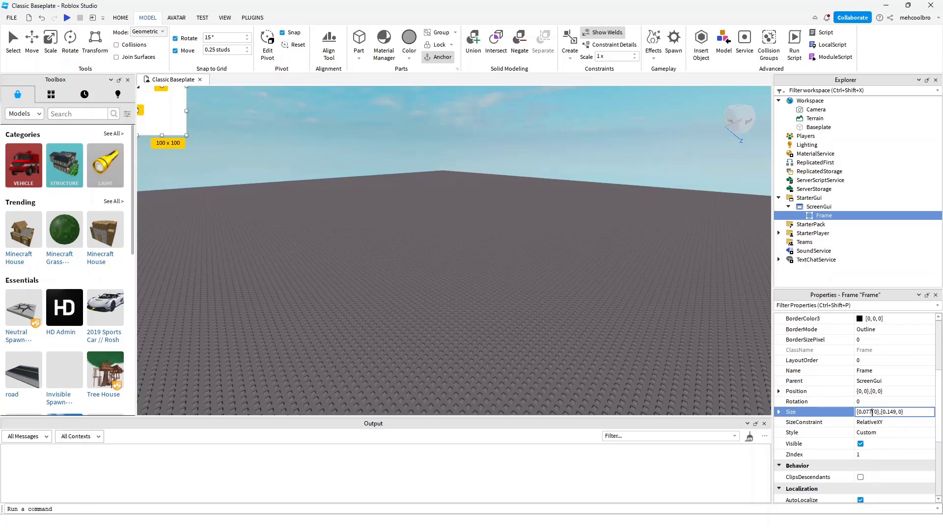
pyautogui.click(896, 413)
# Turn on device emulation and preview on iPhone 7 Plus, then Xbox One
pyautogui.click(314, 173)
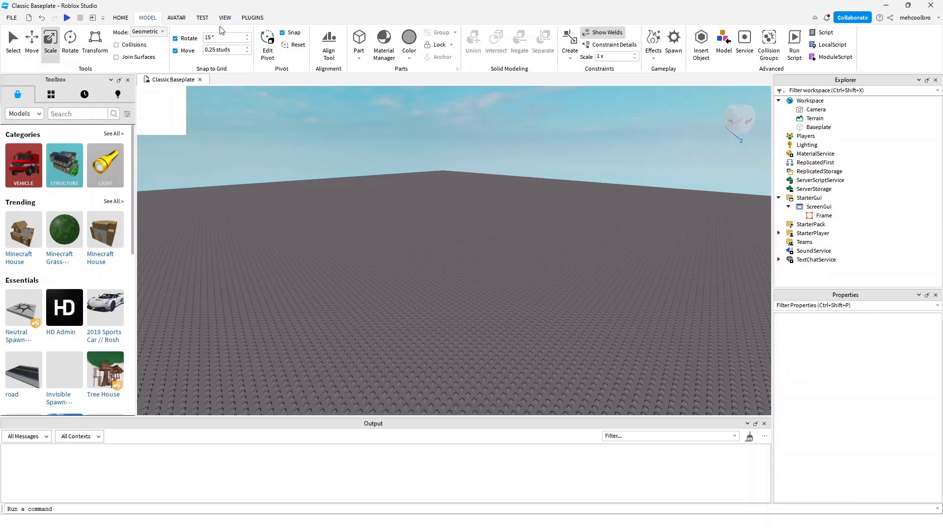
pyautogui.click(203, 19)
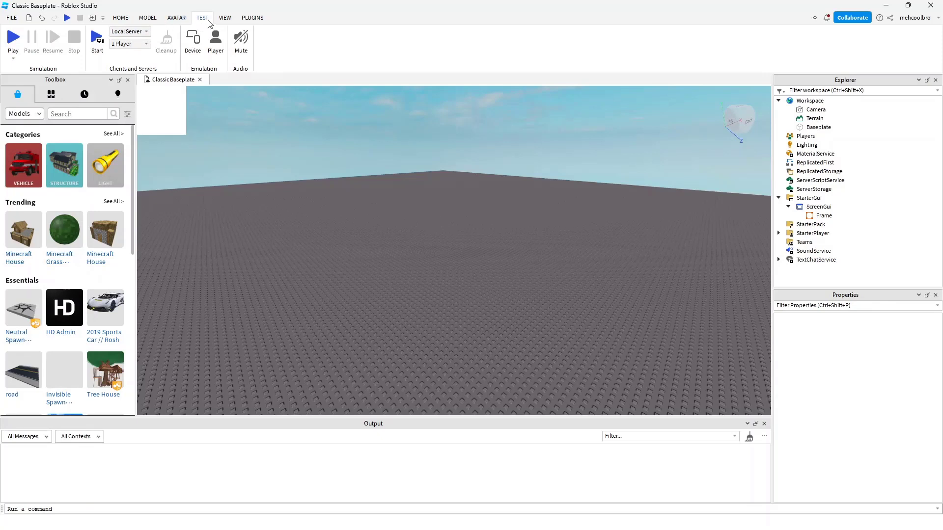
pyautogui.click(192, 43)
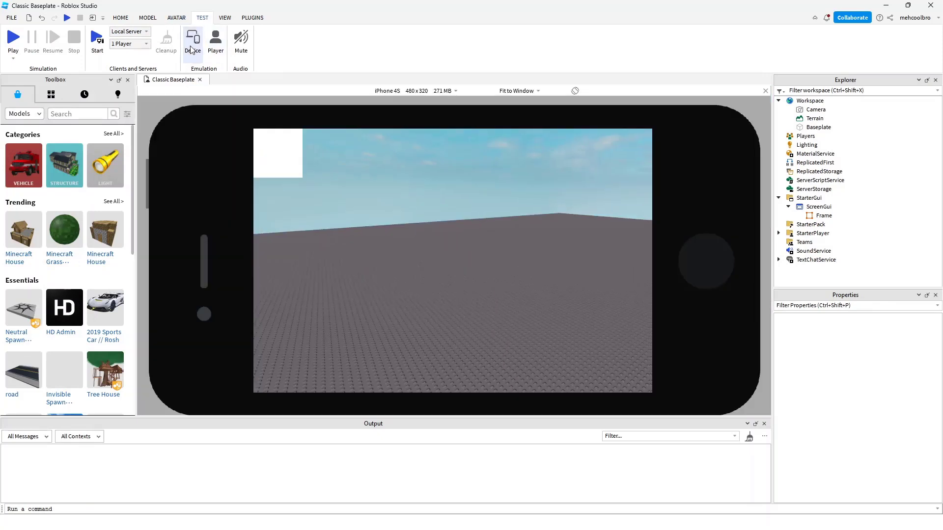
pyautogui.click(411, 91)
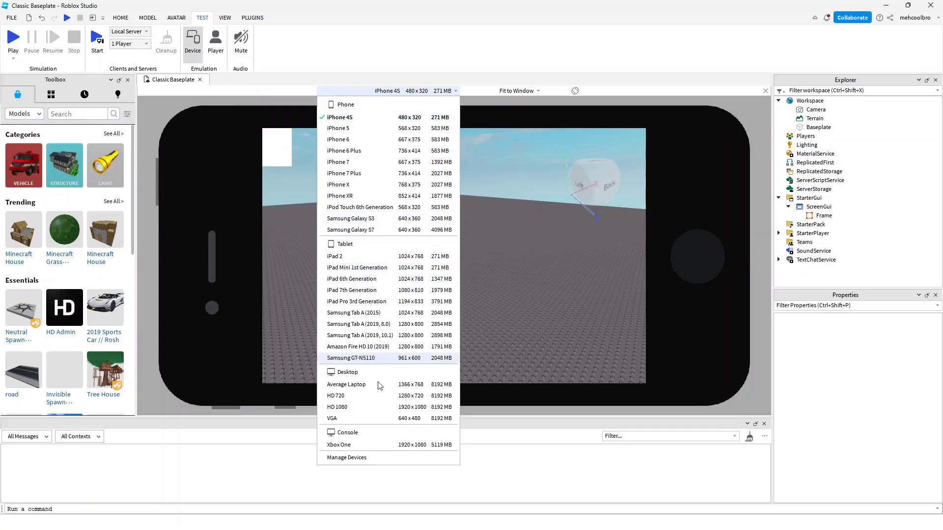
pyautogui.click(351, 172)
pyautogui.click(404, 91)
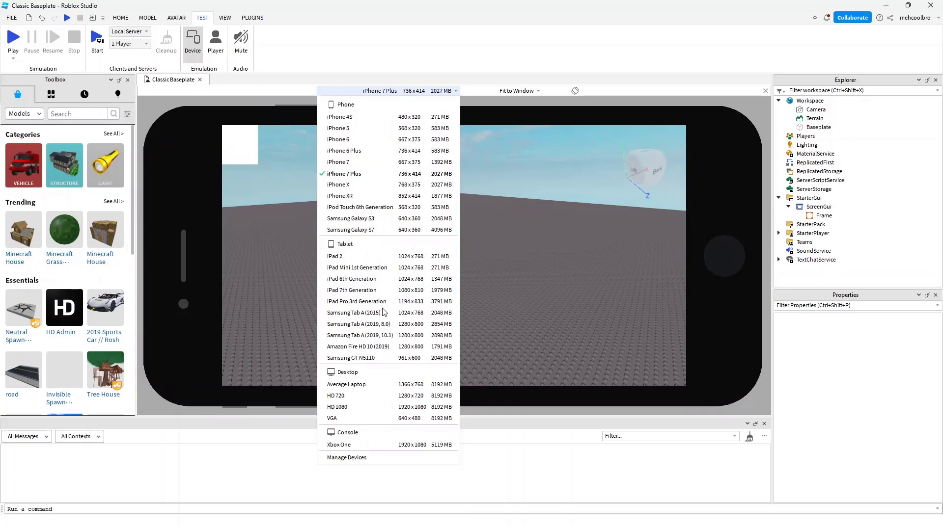
pyautogui.click(352, 445)
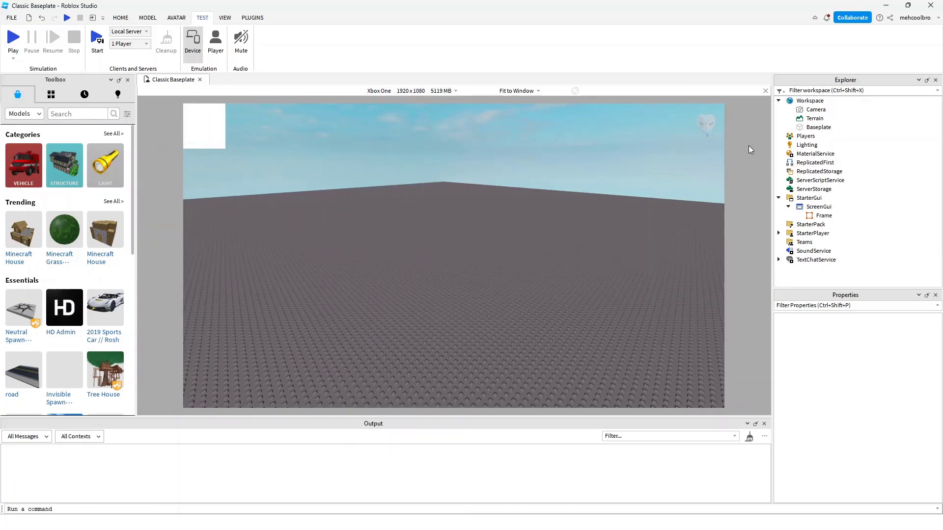
# Select the Frame and preview it on iPhone 6, then iPod Touch 6th Generation
pyautogui.click(823, 216)
pyautogui.scroll(-3, 876, 448)
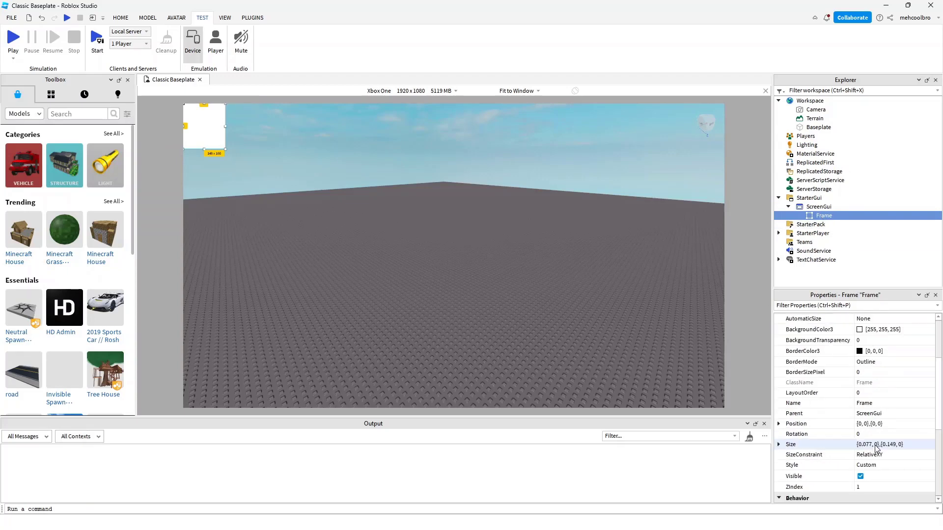
pyautogui.scroll(-3, 875, 447)
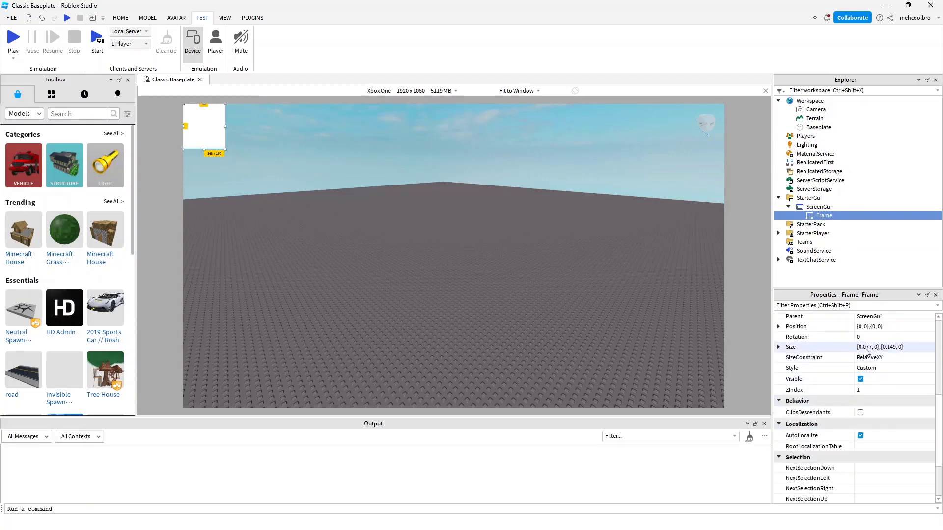
pyautogui.click(432, 91)
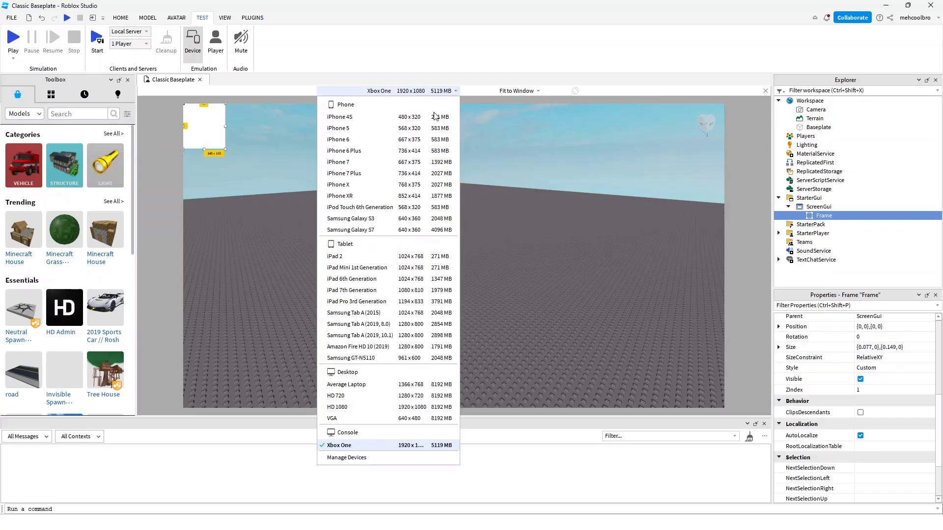
pyautogui.click(376, 140)
pyautogui.click(420, 93)
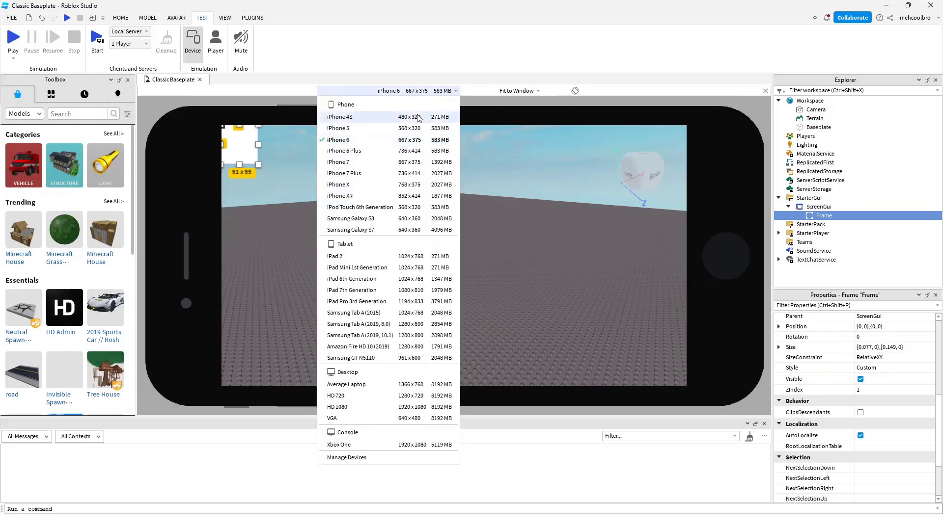
pyautogui.click(379, 198)
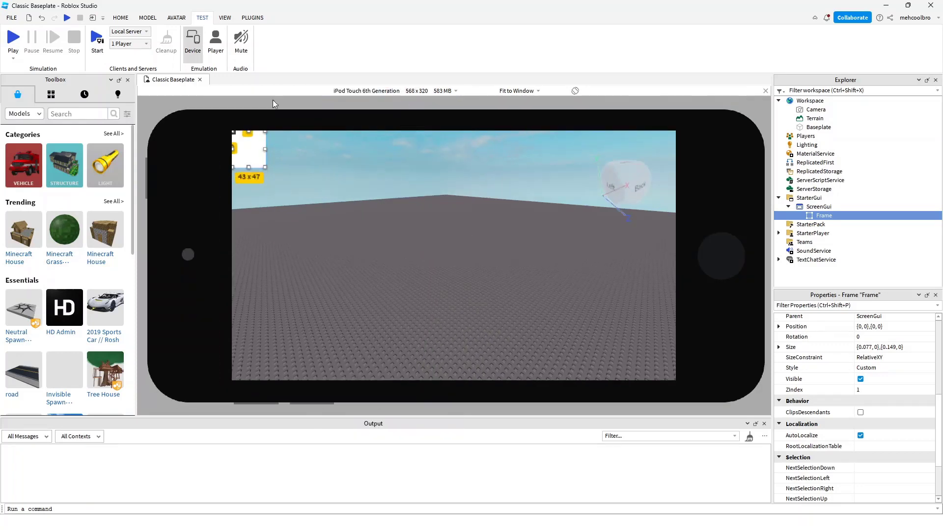
# Turn off emulation and set the Frame's Size to offset 100 x 100 pixels
pyautogui.click(193, 43)
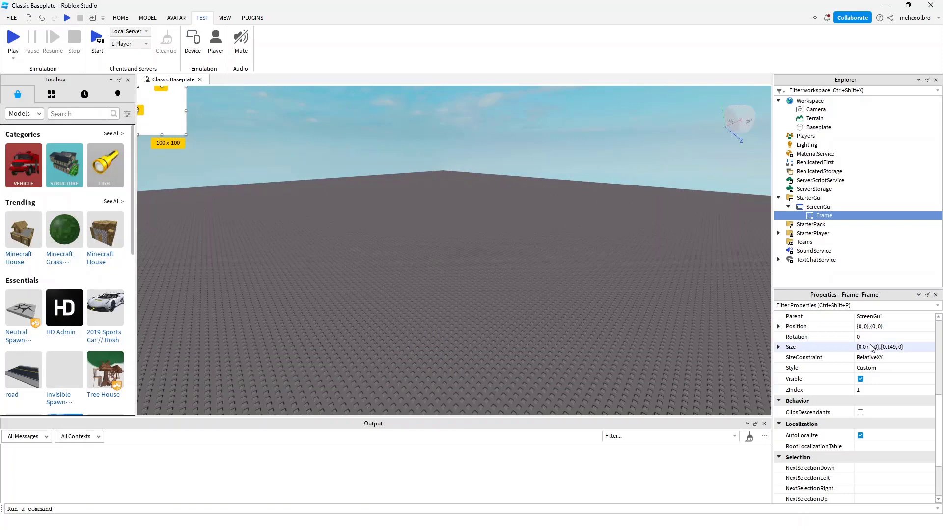
pyautogui.click(871, 347)
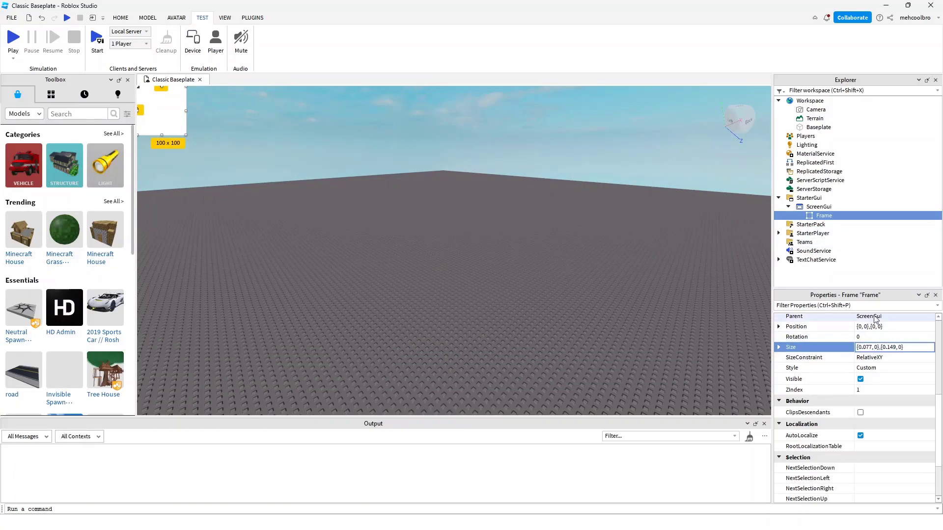
pyautogui.press('BackSpace')
pyautogui.press('BackSpace')
pyautogui.press('BackSpace')
pyautogui.press('BackSpace')
pyautogui.press('BackSpace')
pyautogui.write('100')
pyautogui.press('Return')
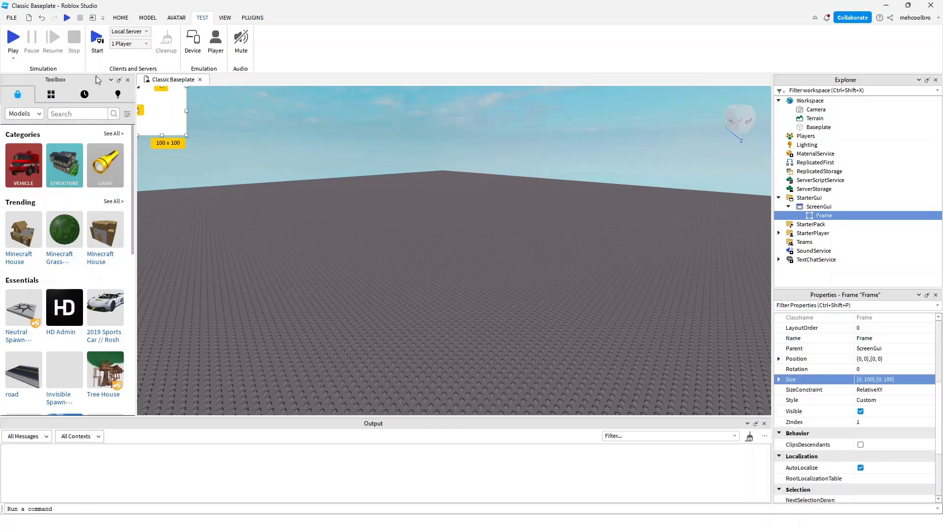
# Preview the 100 x 100 Frame emulated on iPod Touch, iPad 2, then Xbox One
pyautogui.click(193, 49)
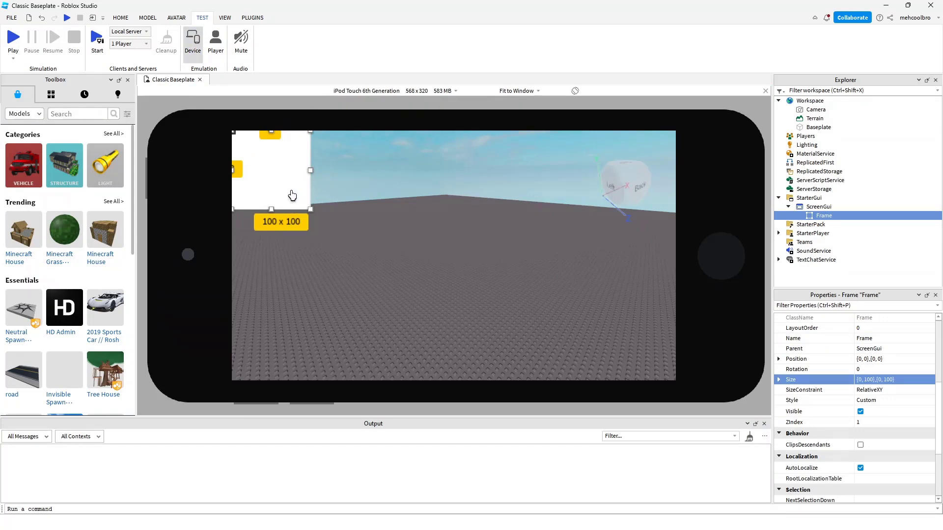
pyautogui.click(368, 91)
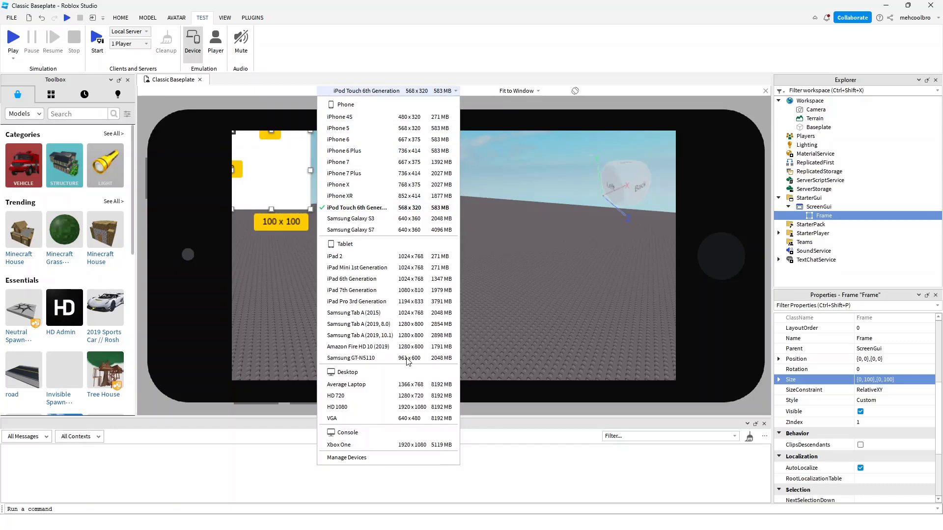
pyautogui.click(349, 256)
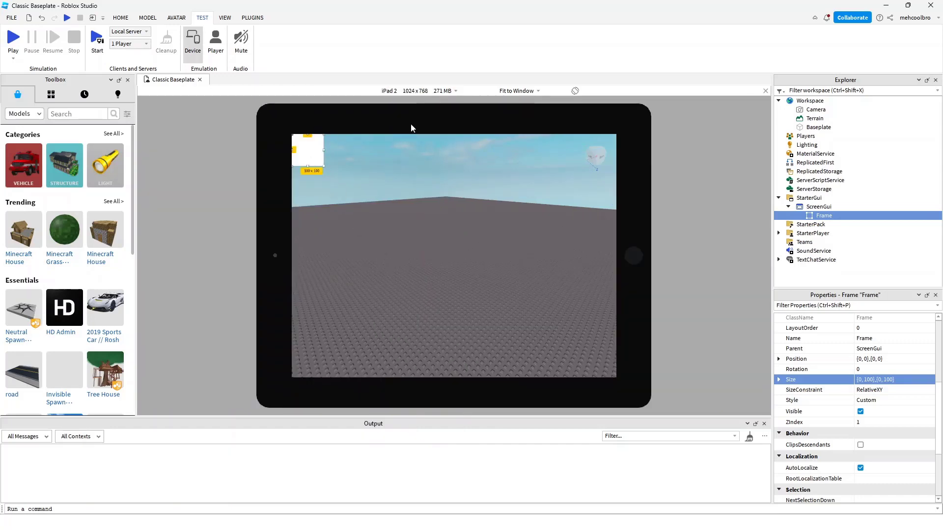
pyautogui.click(393, 91)
pyautogui.click(339, 444)
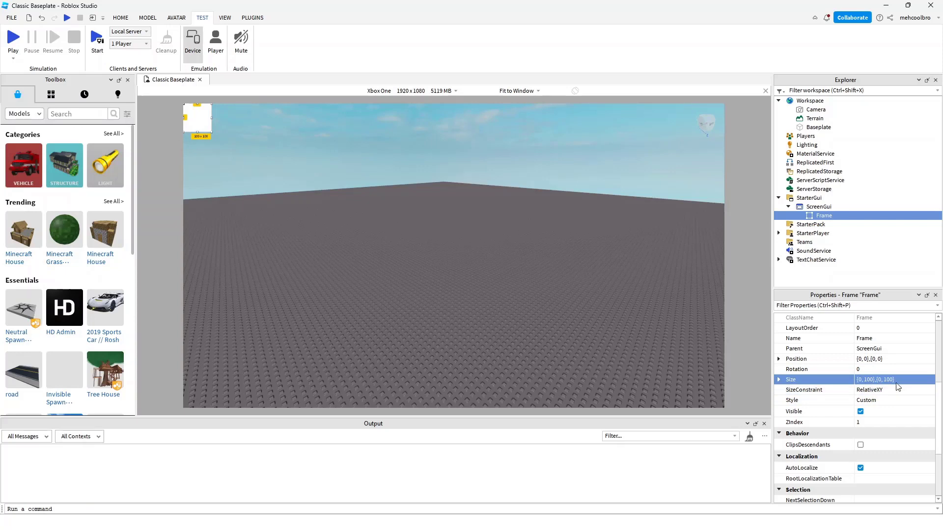
pyautogui.click(411, 91)
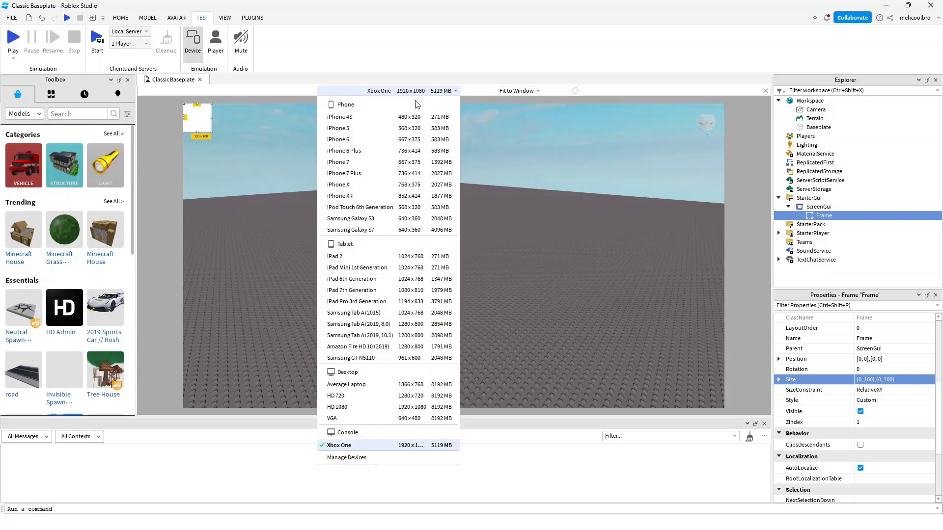
# Turn off device emulation, select the Frame and try a red background colour
pyautogui.click(606, 252)
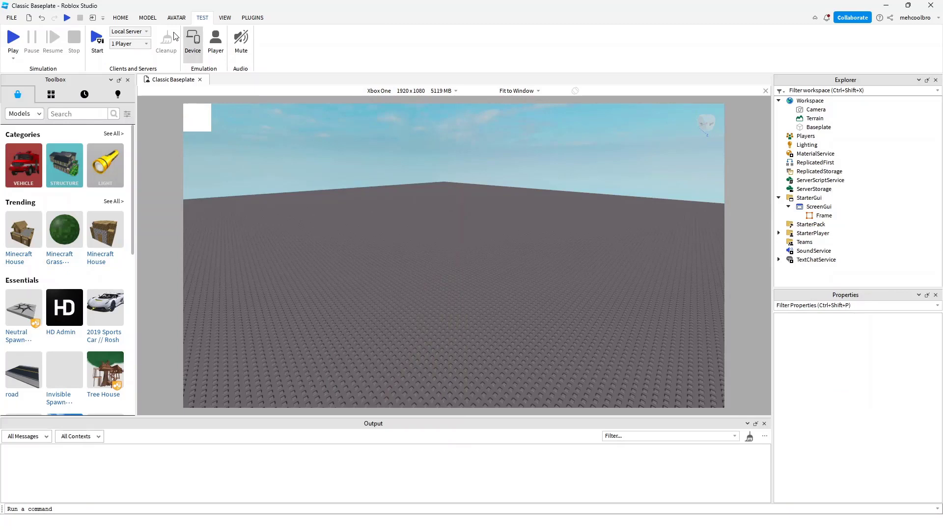
pyautogui.click(192, 42)
pyautogui.click(823, 216)
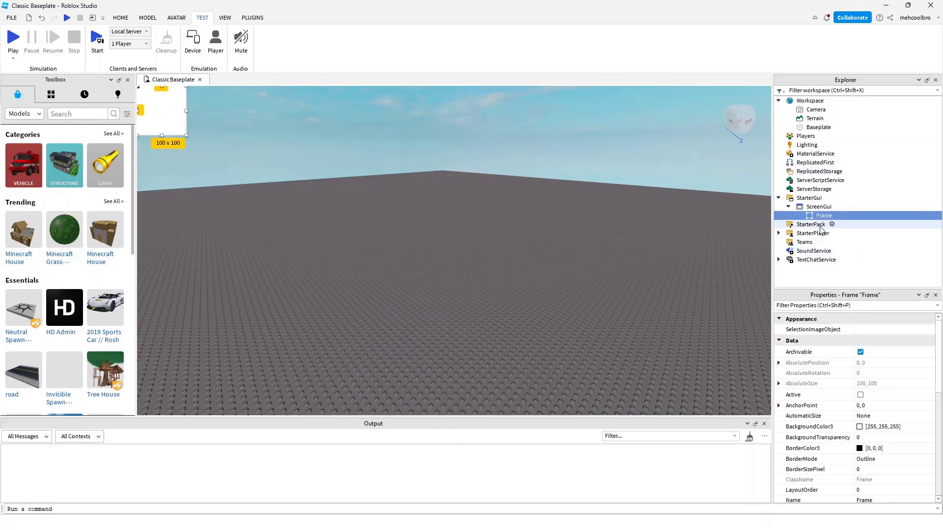
pyautogui.scroll(-2, 864, 388)
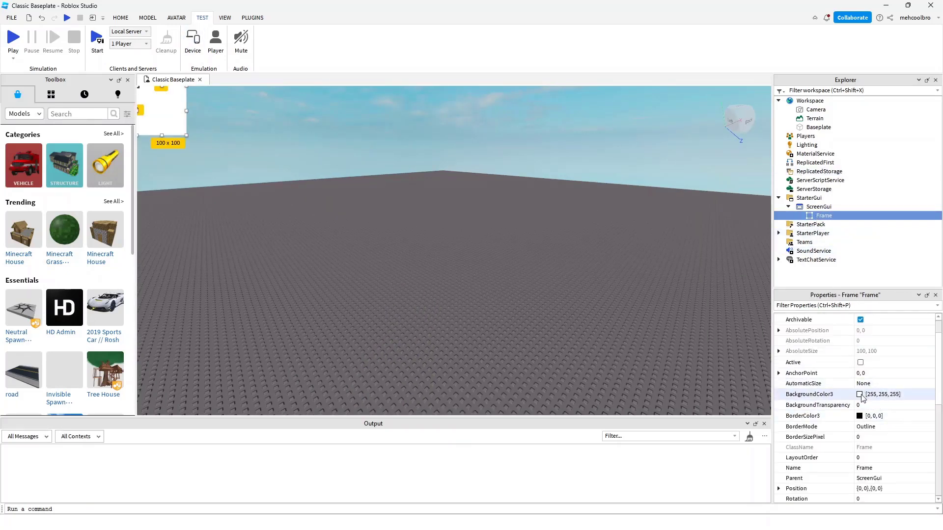
pyautogui.click(860, 395)
pyautogui.click(562, 219)
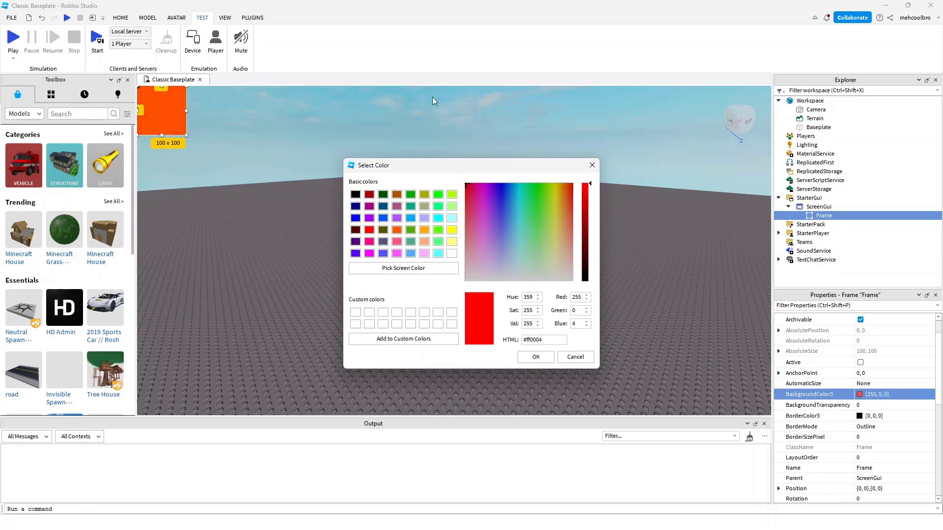
pyautogui.click(550, 353)
pyautogui.scroll(-2, 874, 423)
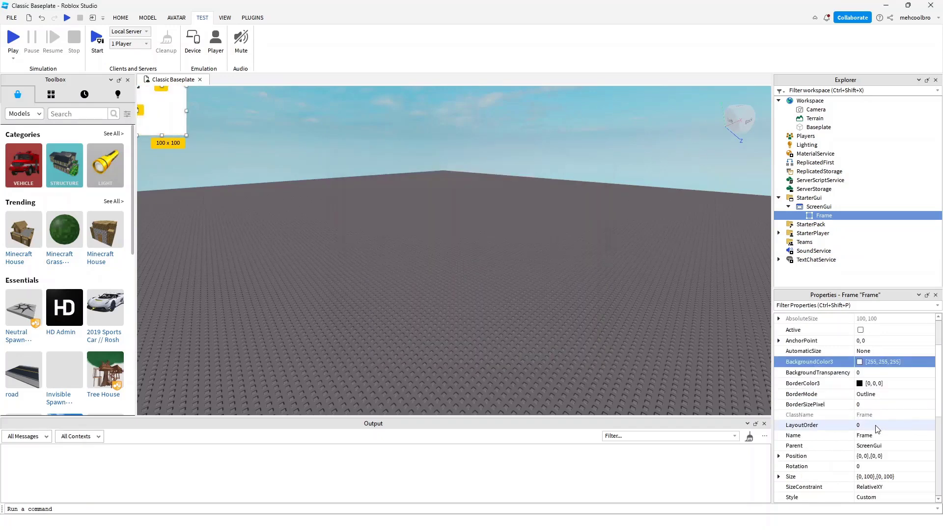
# Try BackgroundTransparency 0.5 on the Frame, then set it back to 0
pyautogui.click(877, 373)
pyautogui.write('0.5')
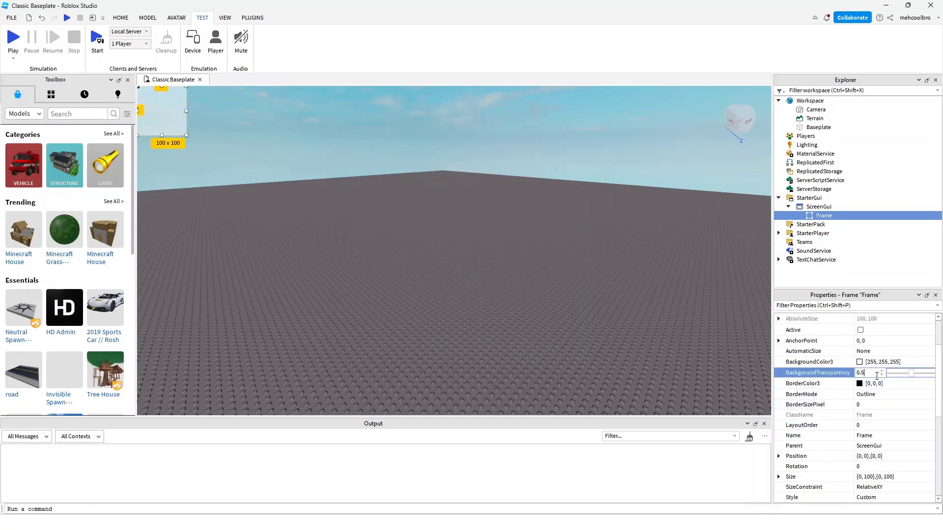
pyautogui.press('BackSpace')
pyautogui.press('BackSpace')
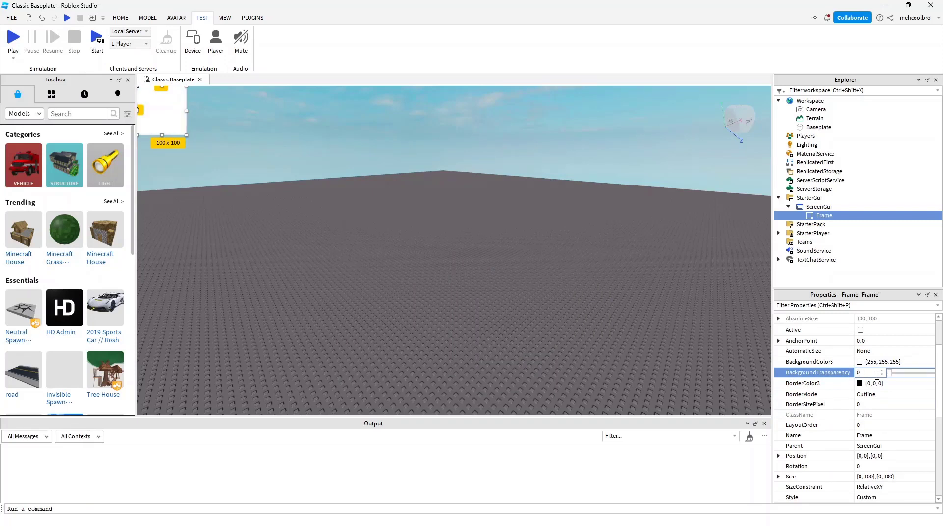
pyautogui.press('Return')
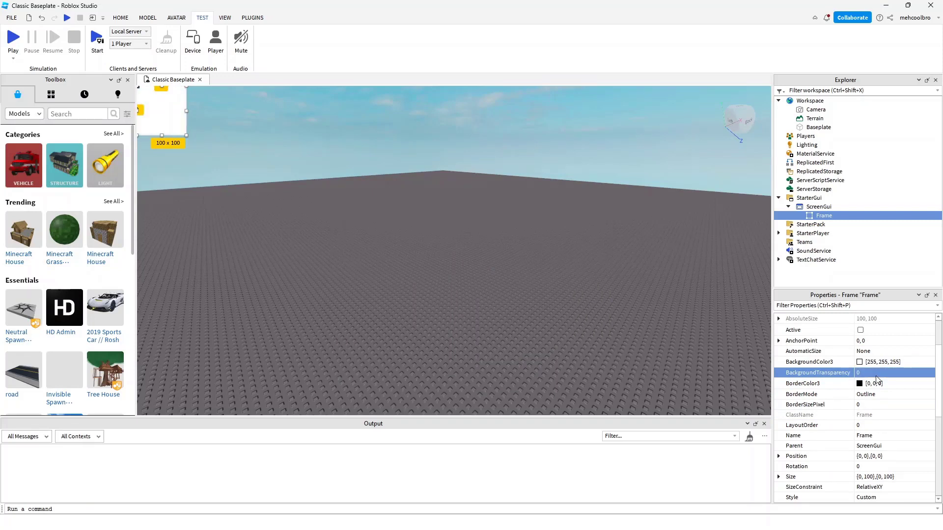
# Try BorderSizePixel 10 and 5 on the Frame, then set it to 0
pyautogui.click(879, 406)
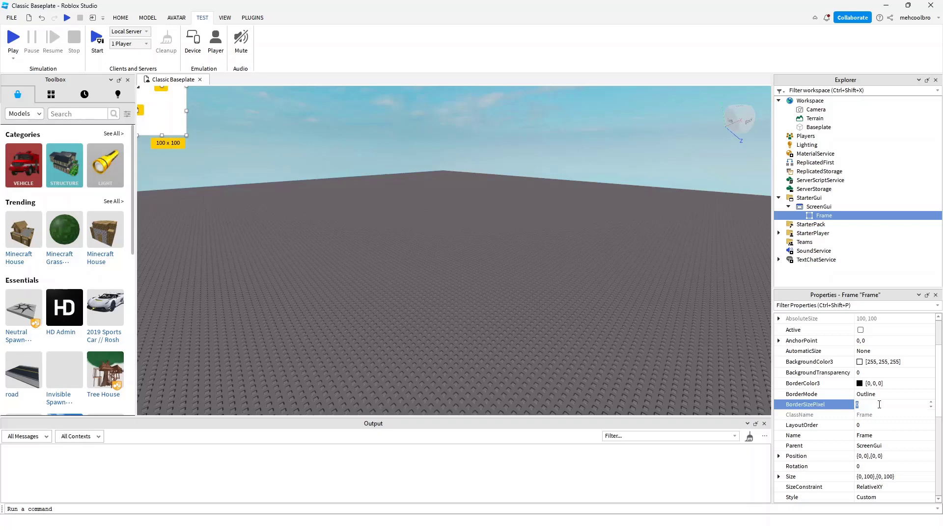
pyautogui.press('Return')
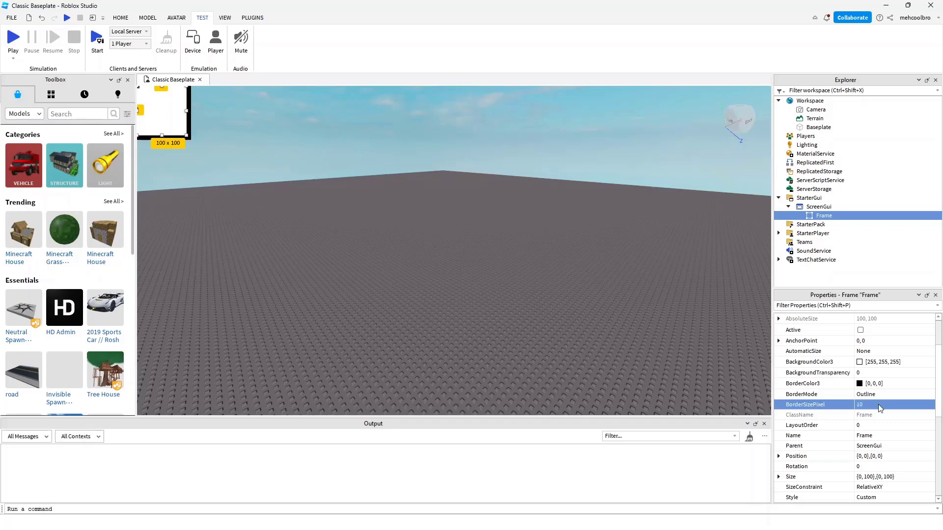
pyautogui.write('5')
pyautogui.press('Return')
pyautogui.click(878, 405)
pyautogui.write('0')
pyautogui.press('Return')
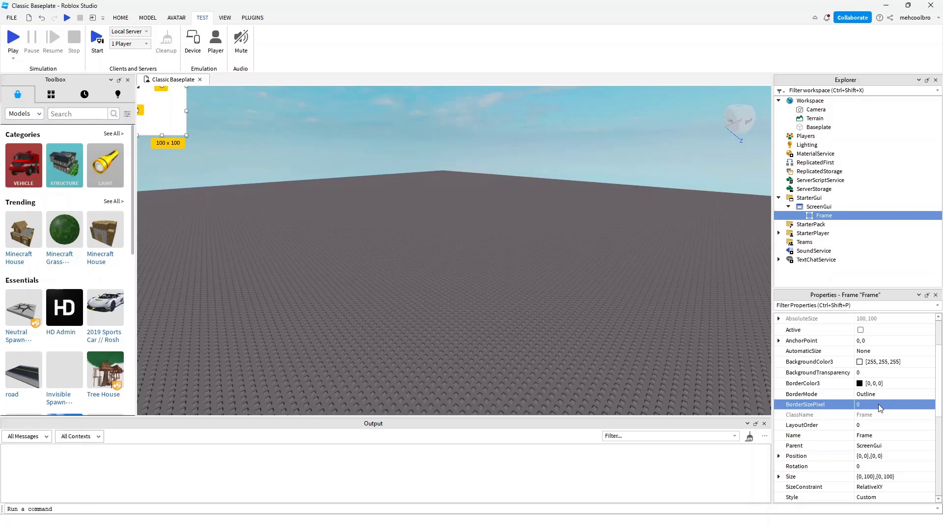
# Rotate the Frame 45 degrees, then reset Rotation to 0
pyautogui.scroll(-1, 878, 404)
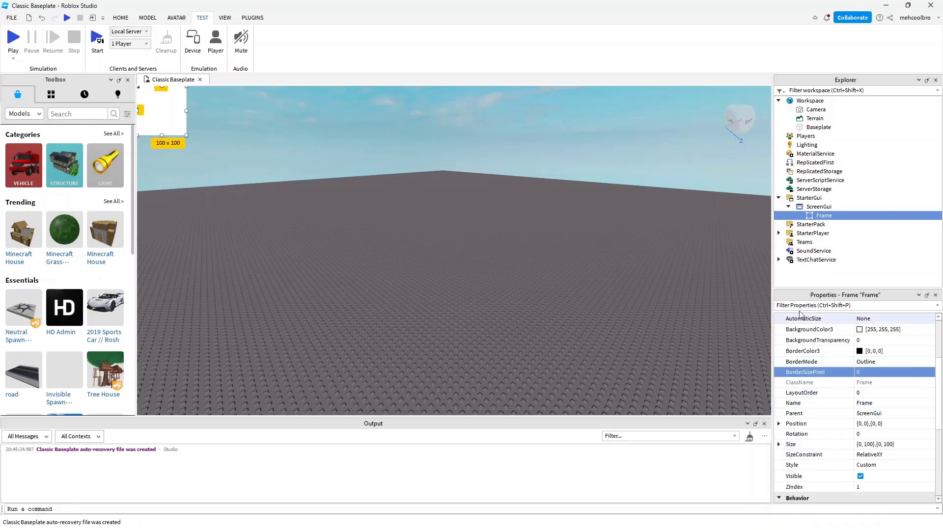
pyautogui.click(874, 434)
pyautogui.write('45')
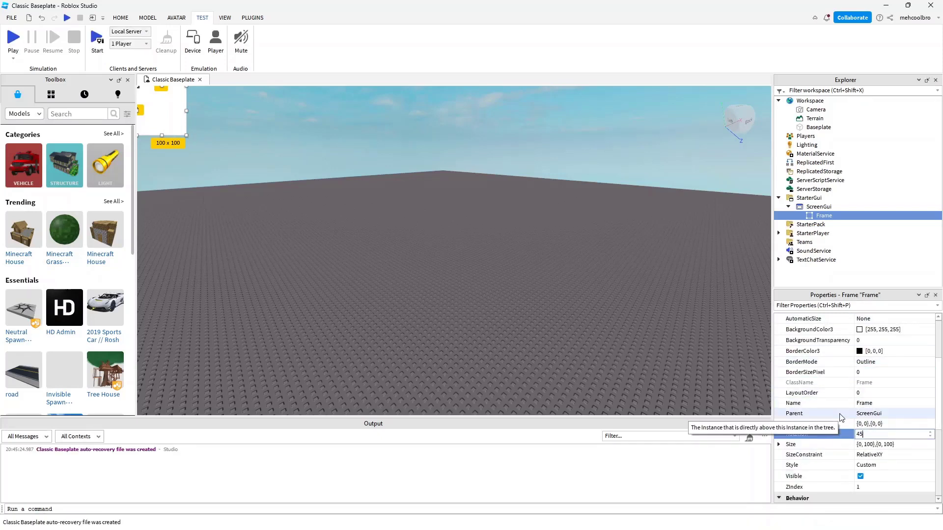
pyautogui.press('Return')
pyautogui.click(873, 434)
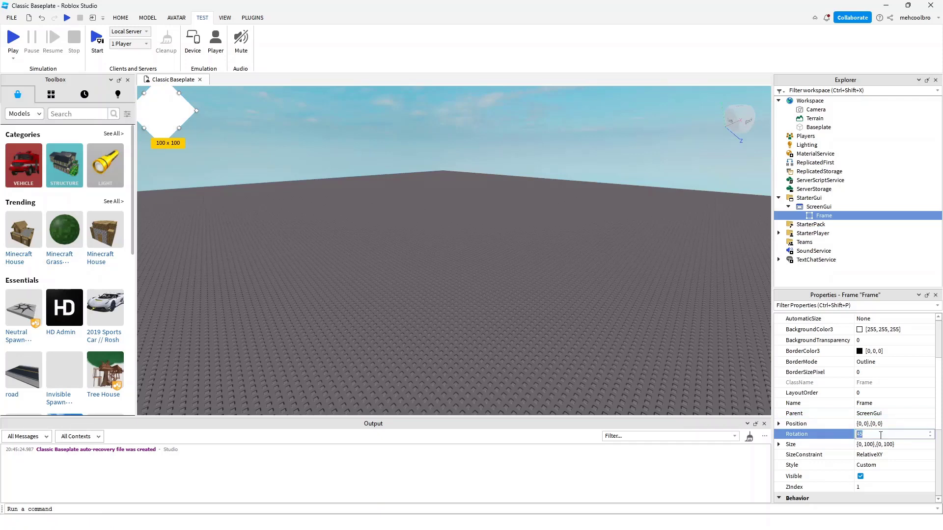
pyautogui.write('0')
pyautogui.press('Return')
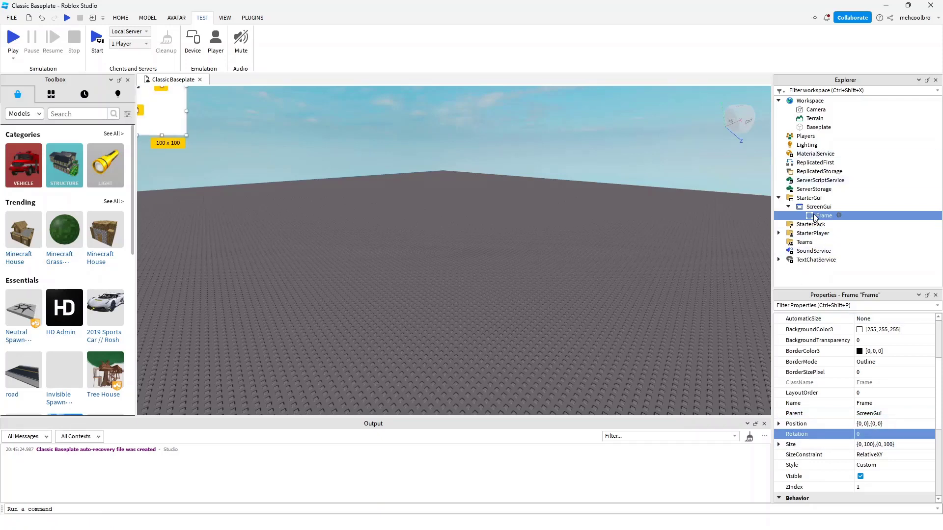
# Delete the Frame and insert a TextButton under the ScreenGui
pyautogui.press('Delete')
pyautogui.click(835, 207)
pyautogui.click(838, 207)
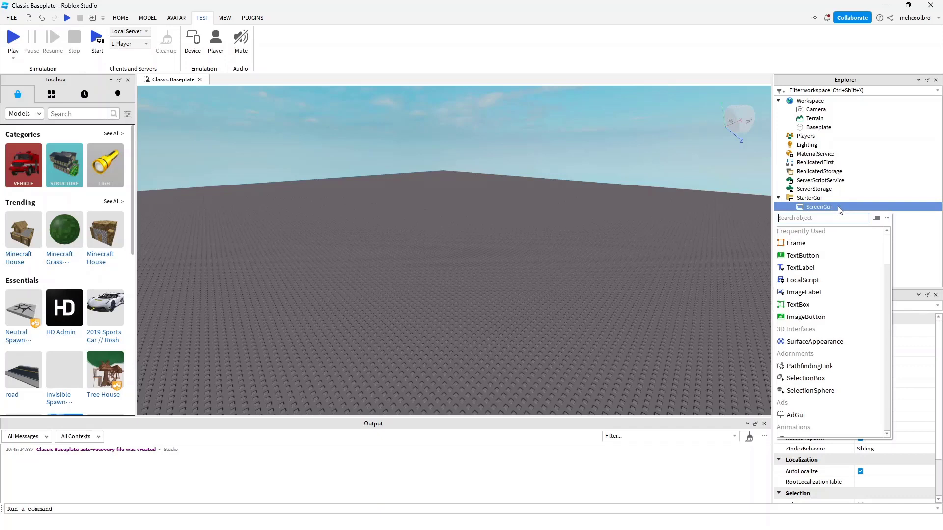
pyautogui.click(798, 256)
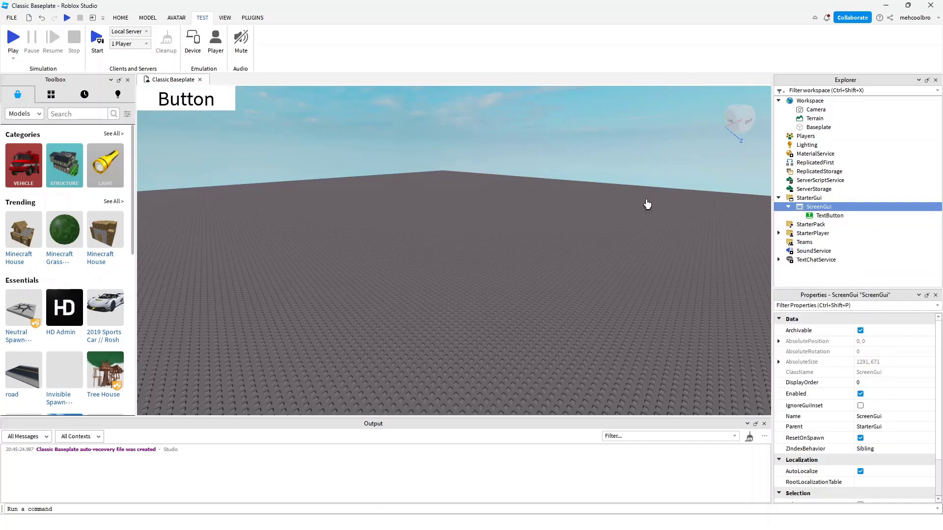
pyautogui.click(210, 87)
pyautogui.click(282, 207)
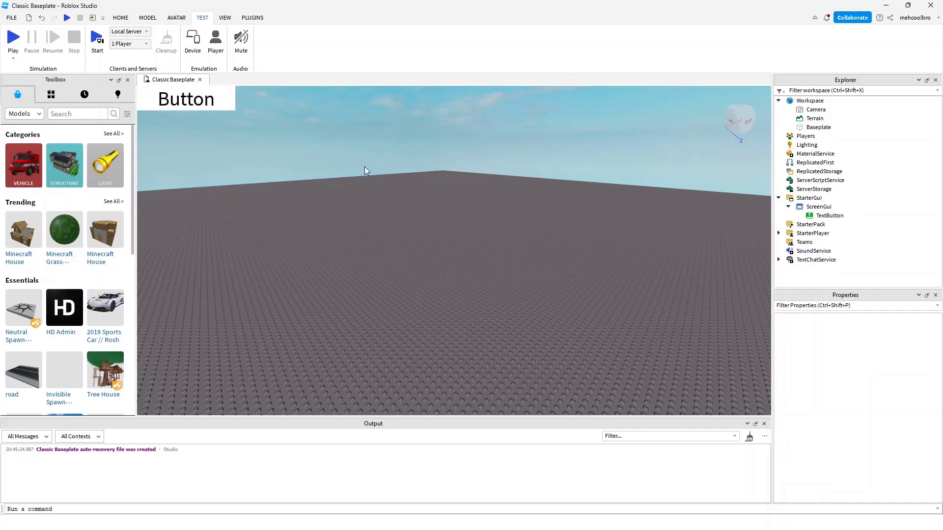
# Change the TextButton's Text to 'Click here to buy something'
pyautogui.click(816, 216)
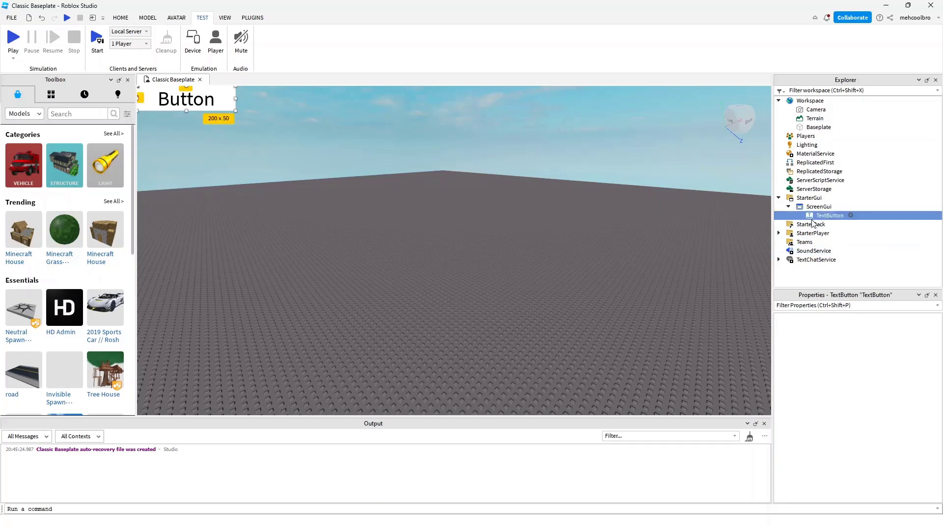
pyautogui.scroll(-12, 840, 450)
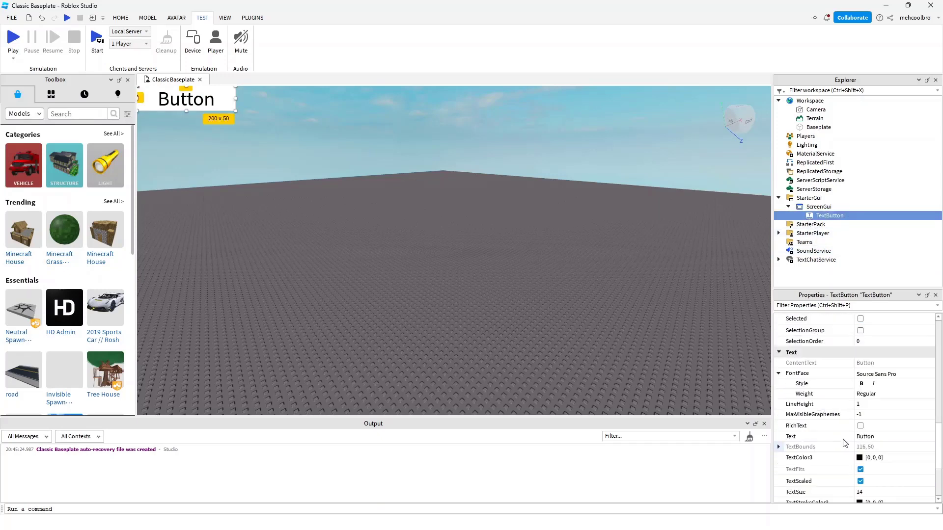
pyautogui.scroll(-3, 845, 443)
pyautogui.click(876, 404)
pyautogui.press('BackSpace')
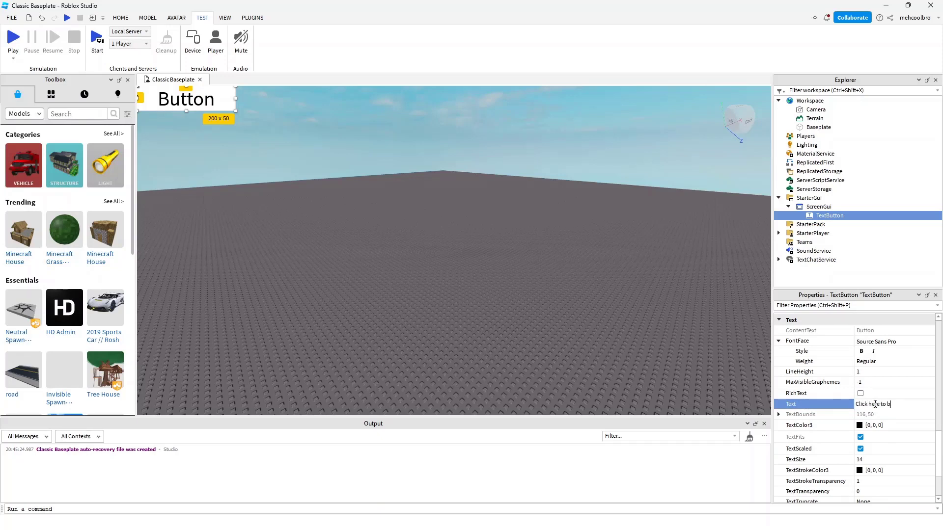
pyautogui.write('Click here to buy something')
pyautogui.press('Return')
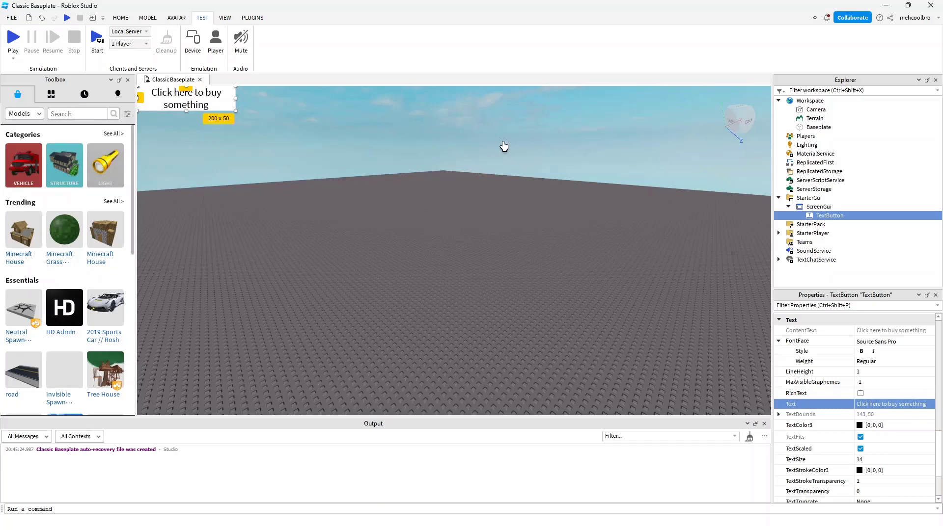
pyautogui.scroll(-1, 880, 486)
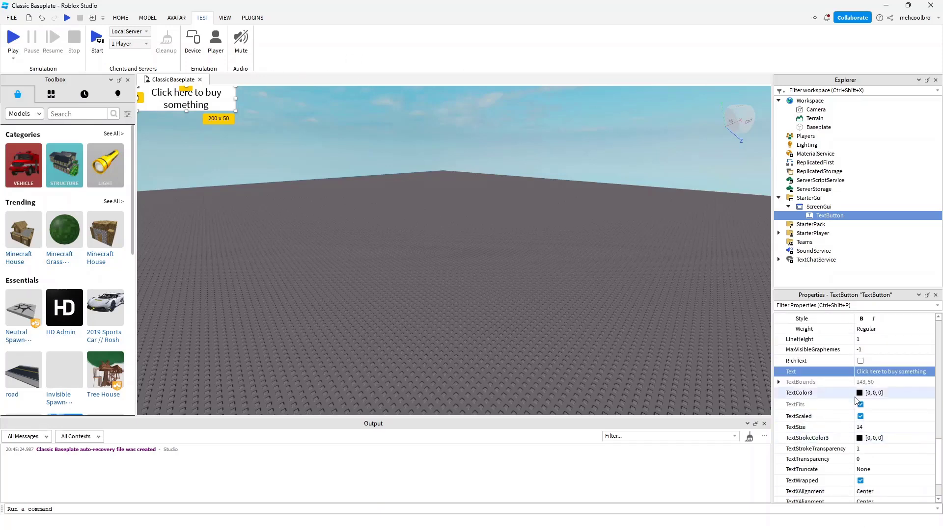
pyautogui.scroll(2, 889, 383)
# Set the button's FontFace to Guru
pyautogui.click(884, 376)
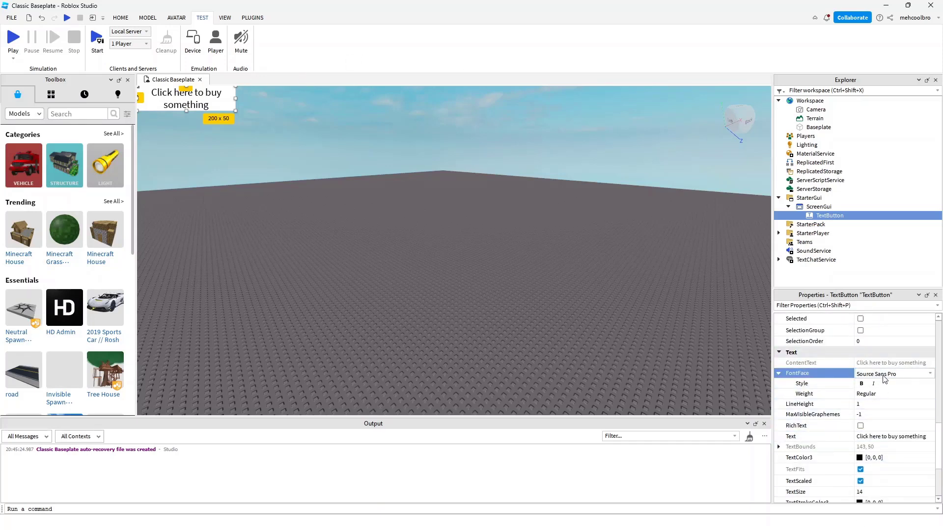
pyautogui.click(891, 378)
pyautogui.click(873, 237)
pyautogui.click(915, 372)
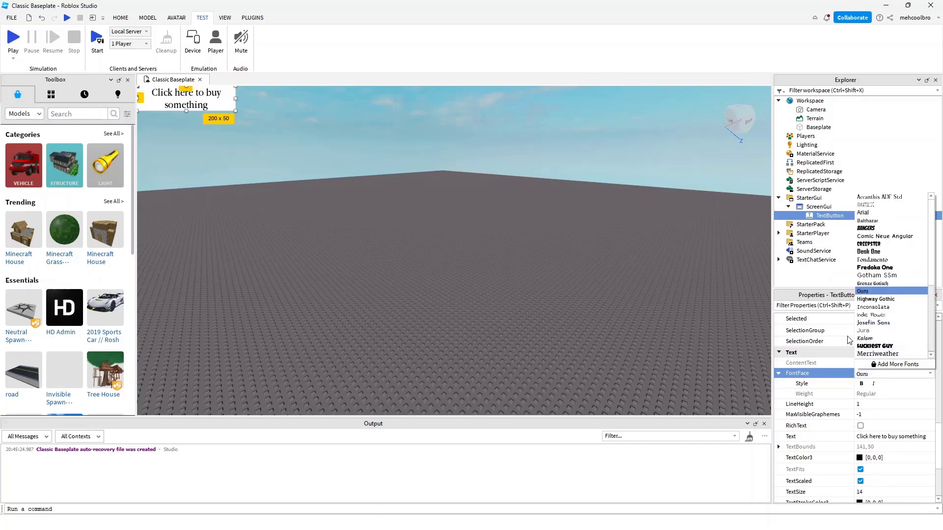
pyautogui.click(719, 377)
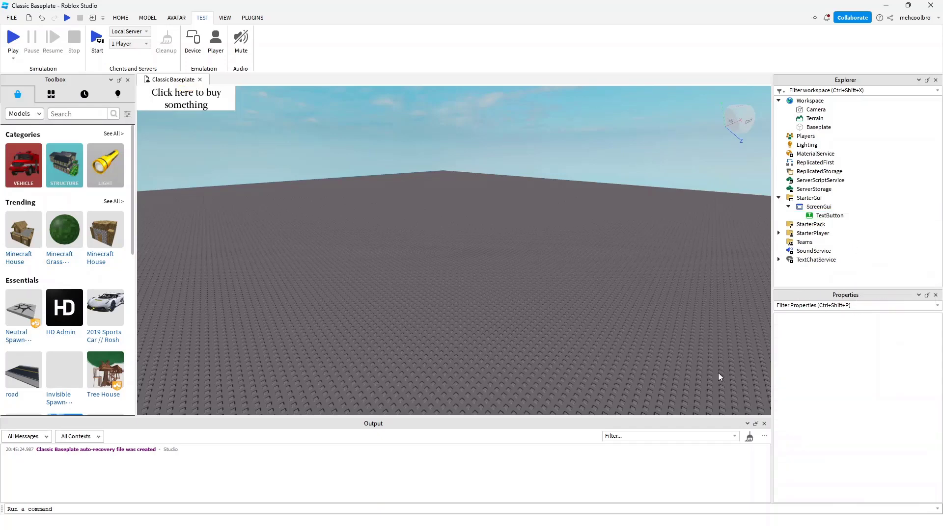
# Toggle the button text bold and italic on and off, leaving it regular and upright
pyautogui.click(830, 216)
pyautogui.scroll(-3, 874, 449)
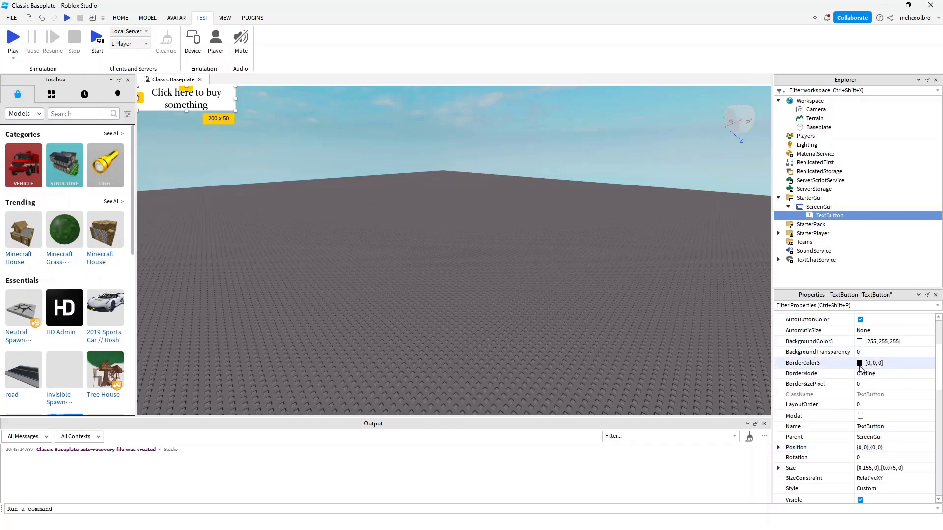
pyautogui.scroll(-5, 859, 388)
pyautogui.scroll(-3, 848, 422)
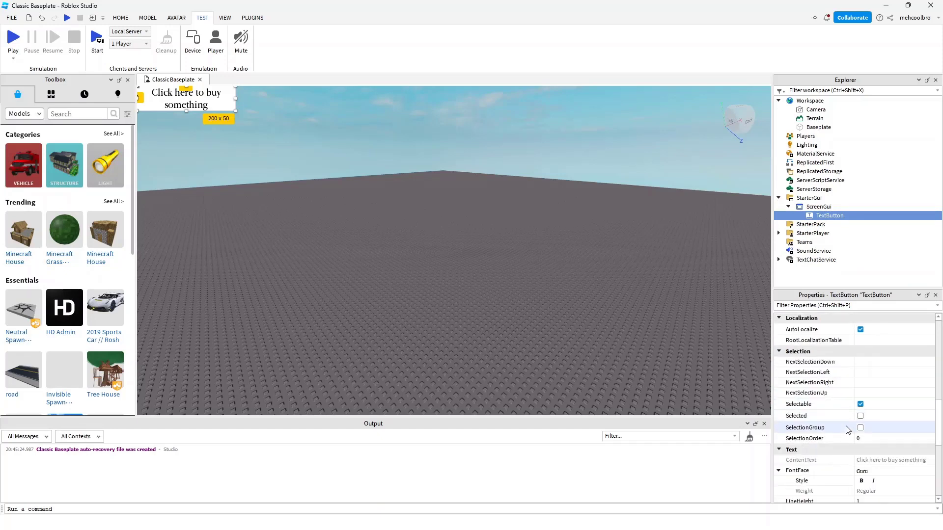
pyautogui.scroll(-3, 866, 420)
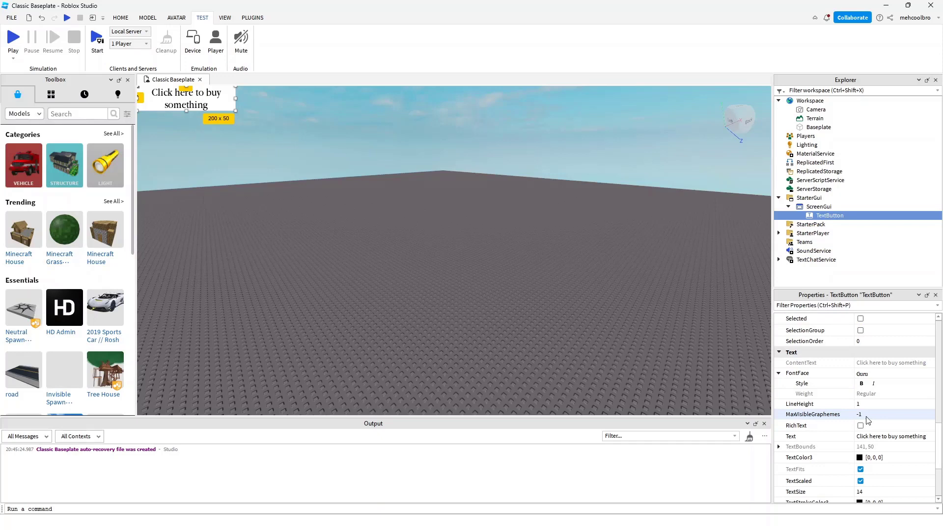
pyautogui.click(862, 385)
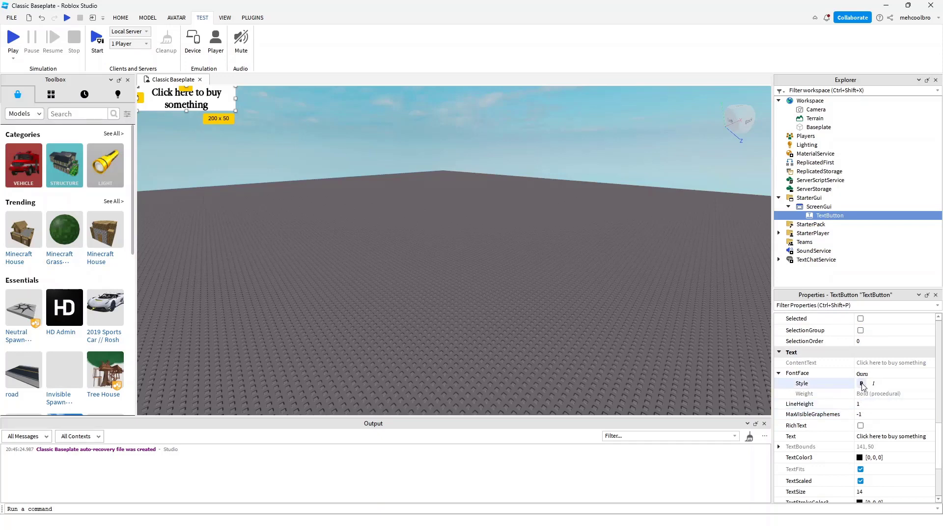
pyautogui.click(862, 385)
pyautogui.click(877, 386)
pyautogui.click(877, 386)
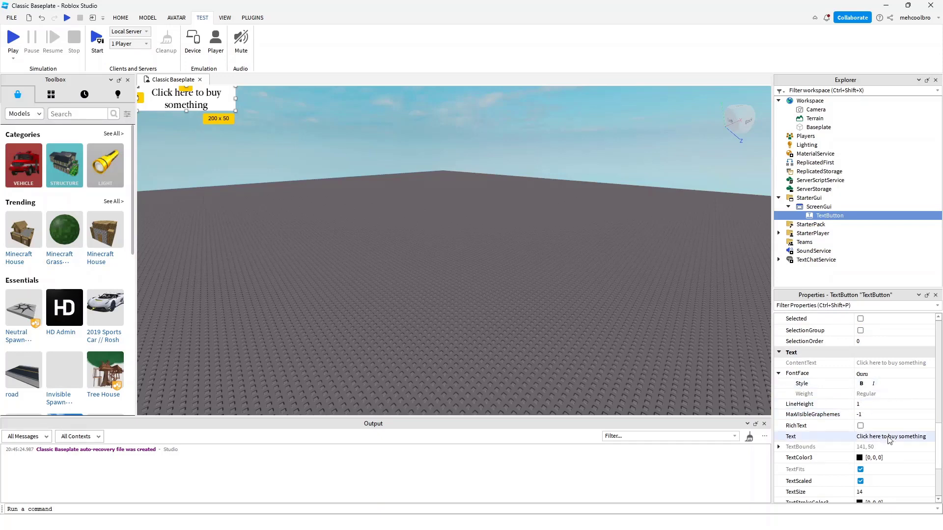
pyautogui.scroll(-3, 890, 442)
pyautogui.scroll(1, 892, 441)
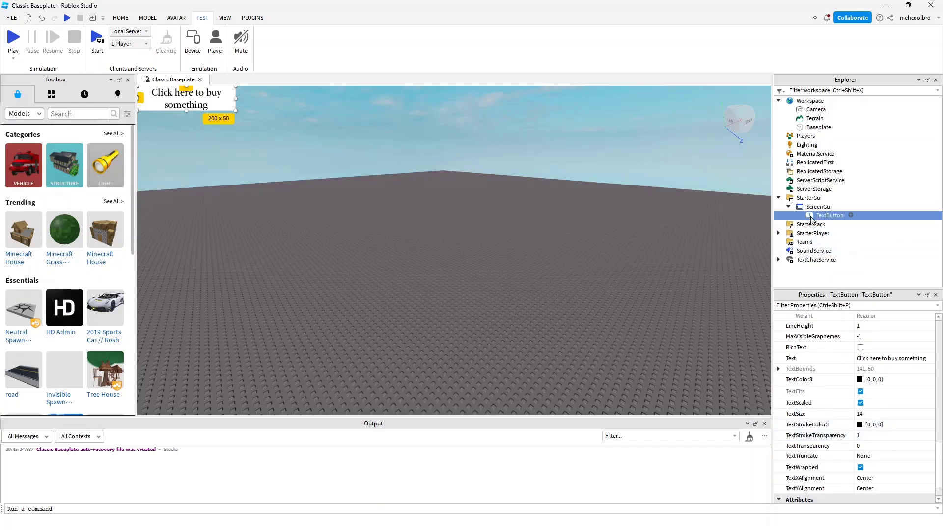
# Replace the TextButton with a 100 x 100 ImageLabel and start editing its Image property
pyautogui.press('Delete')
pyautogui.click(837, 207)
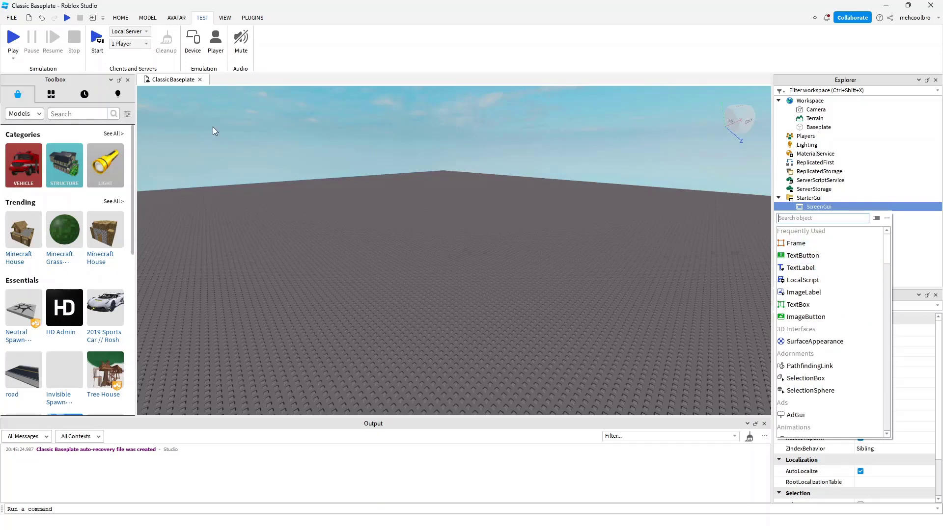
pyautogui.click(799, 293)
pyautogui.scroll(-2, 939, 373)
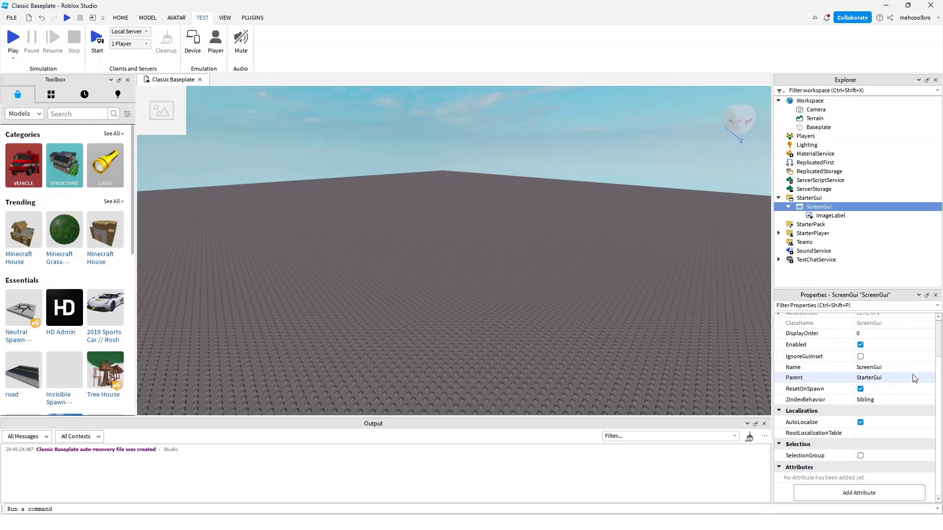
pyautogui.scroll(2, 916, 378)
pyautogui.click(831, 215)
pyautogui.scroll(-7, 894, 399)
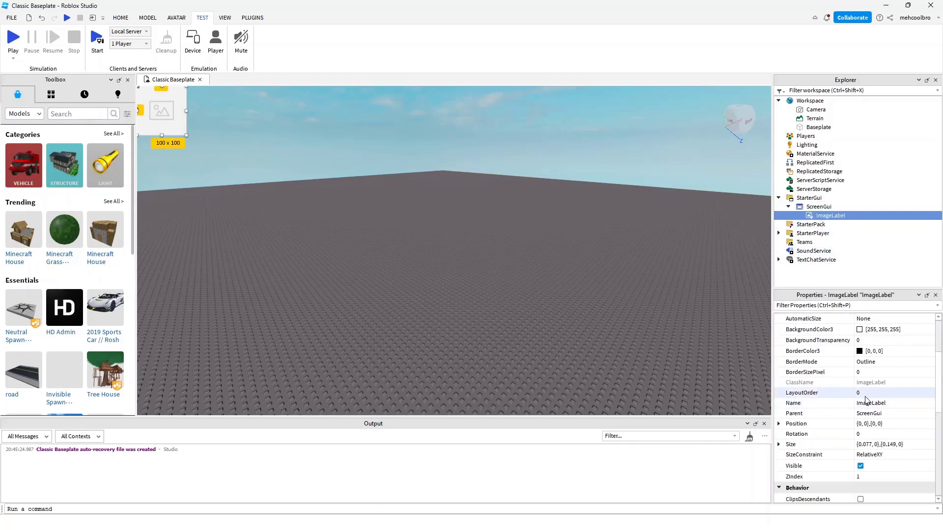
pyautogui.click(861, 392)
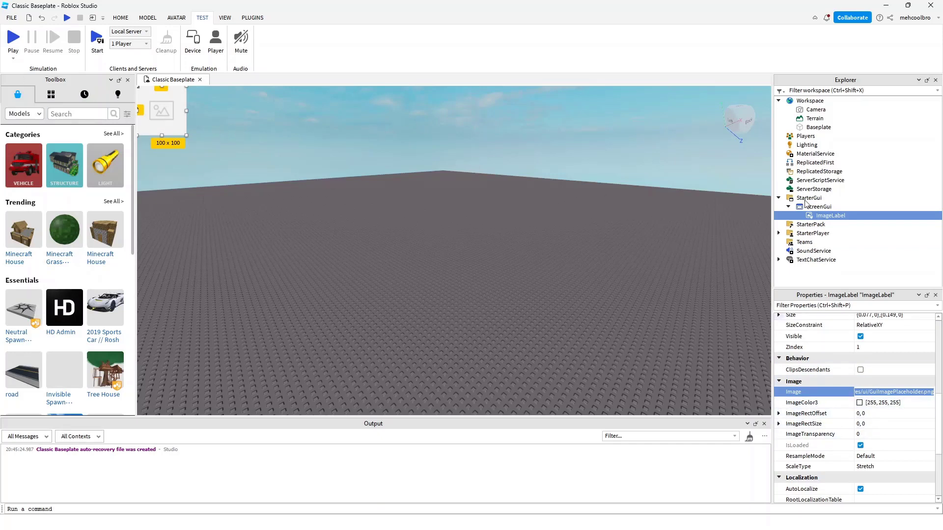
# Delete the ImageLabel, reselect the ScreenGui and return to the Home tools
pyautogui.click(830, 216)
pyautogui.press('Delete')
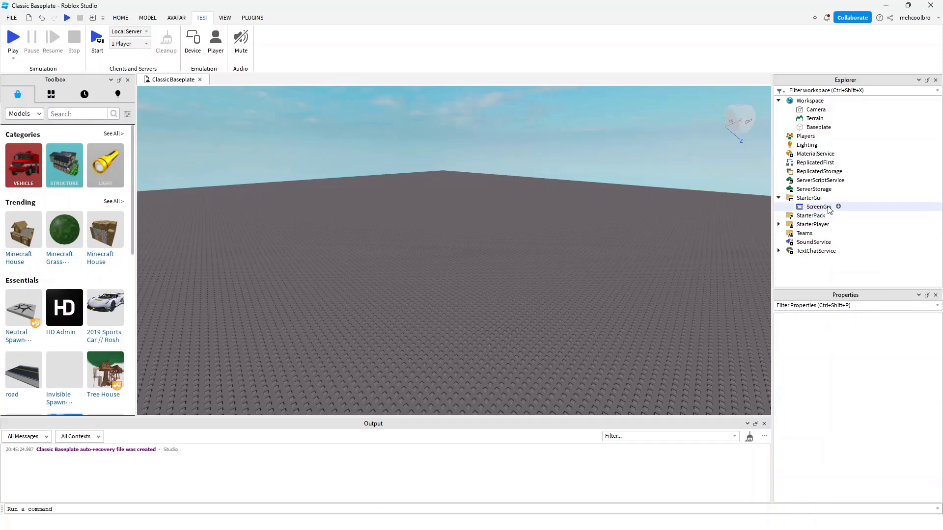
pyautogui.click(837, 207)
pyautogui.scroll(-1, 850, 306)
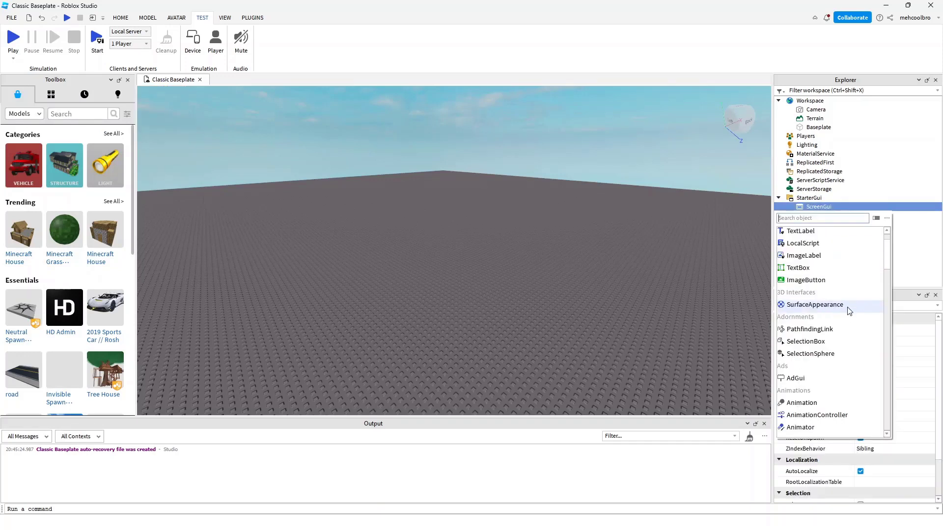
pyautogui.scroll(1, 806, 300)
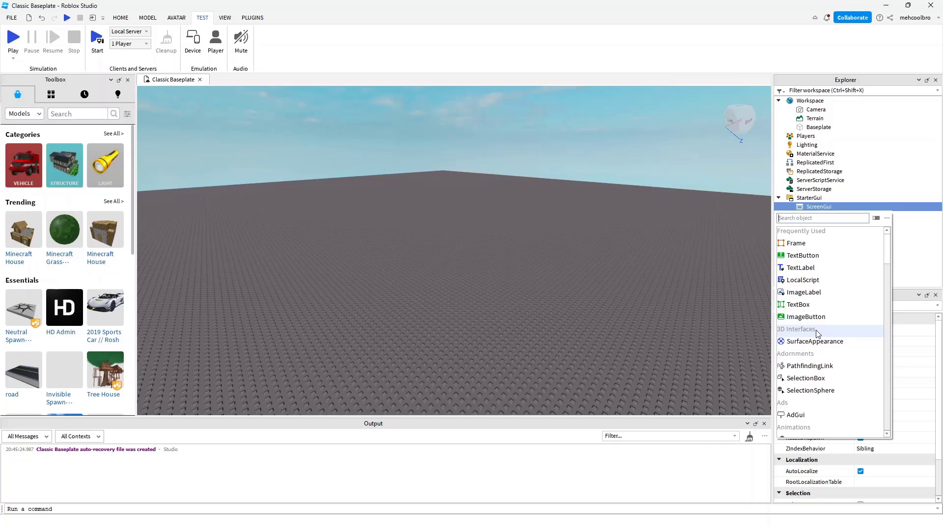
pyautogui.click(346, 208)
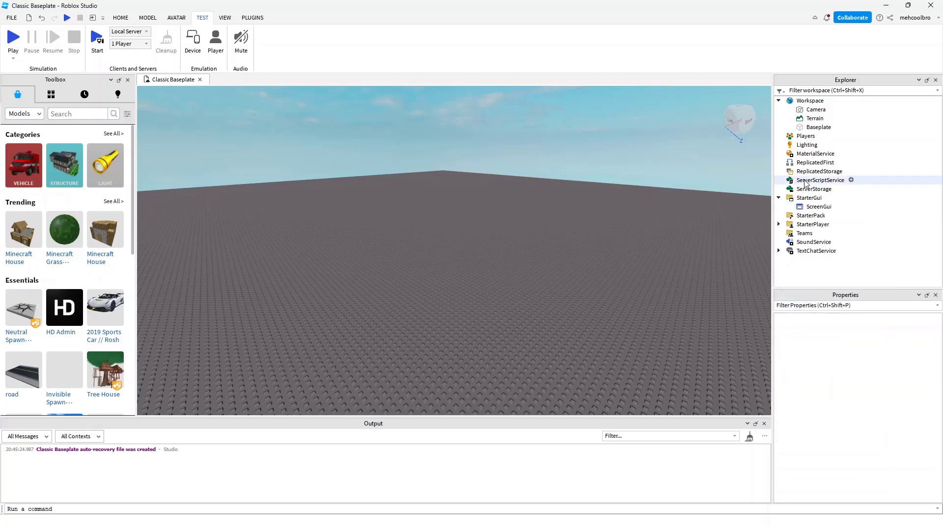
pyautogui.click(844, 206)
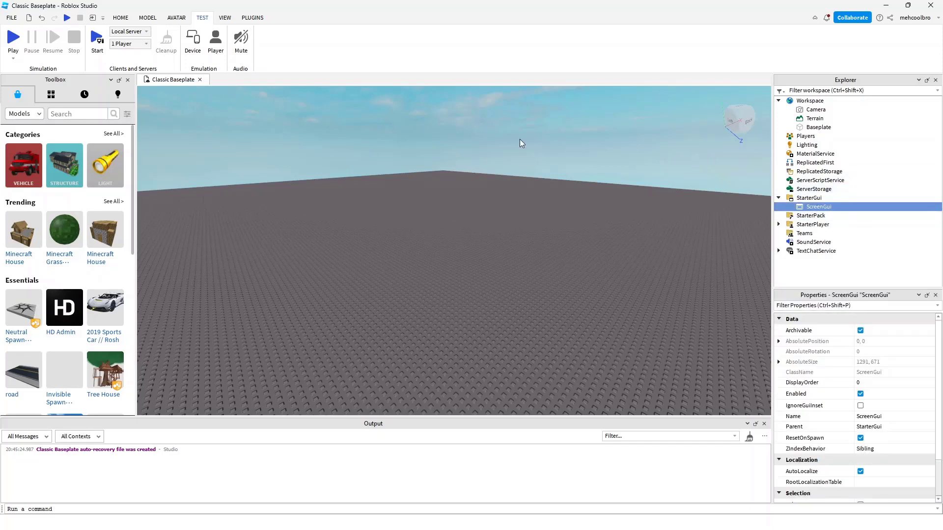
pyautogui.click(252, 18)
pyautogui.click(148, 18)
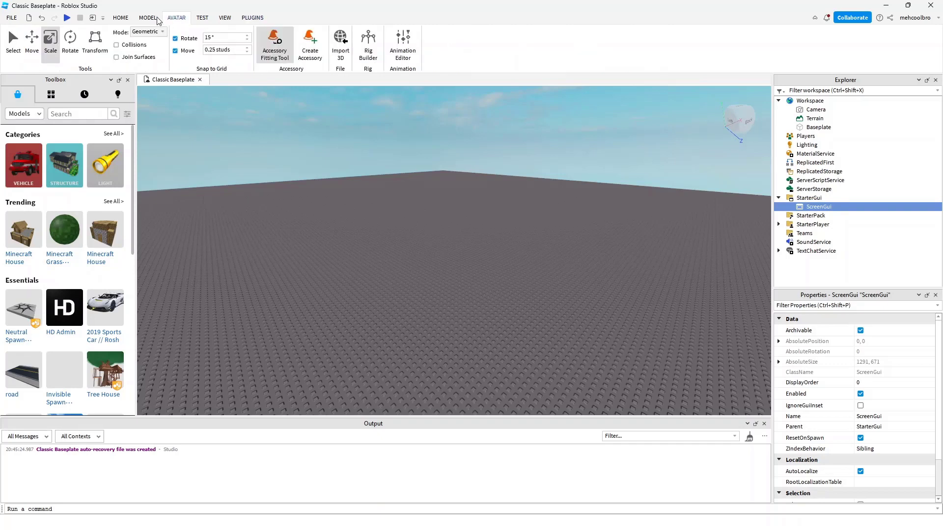
pyautogui.click(120, 18)
# Insert a ScrollingFrame under the ScreenGui, inspect it, then delete it
pyautogui.click(840, 207)
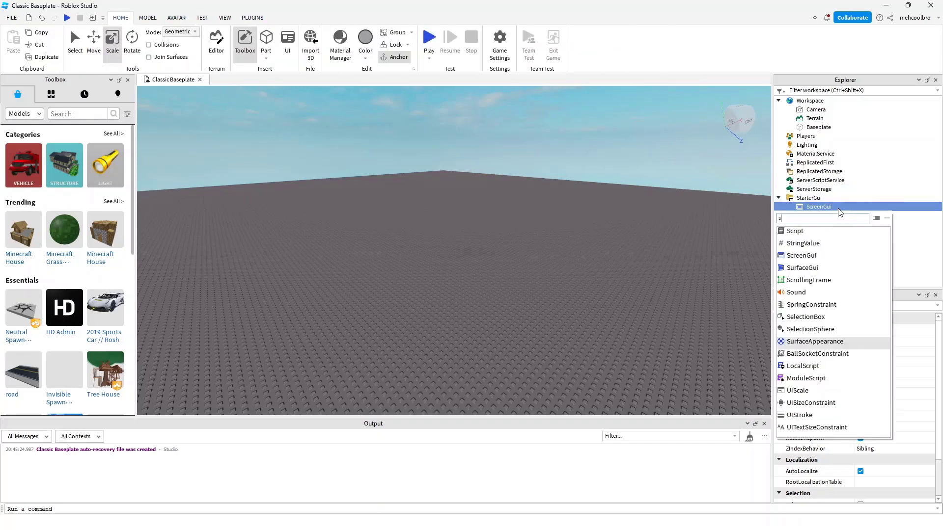
pyautogui.write('sc')
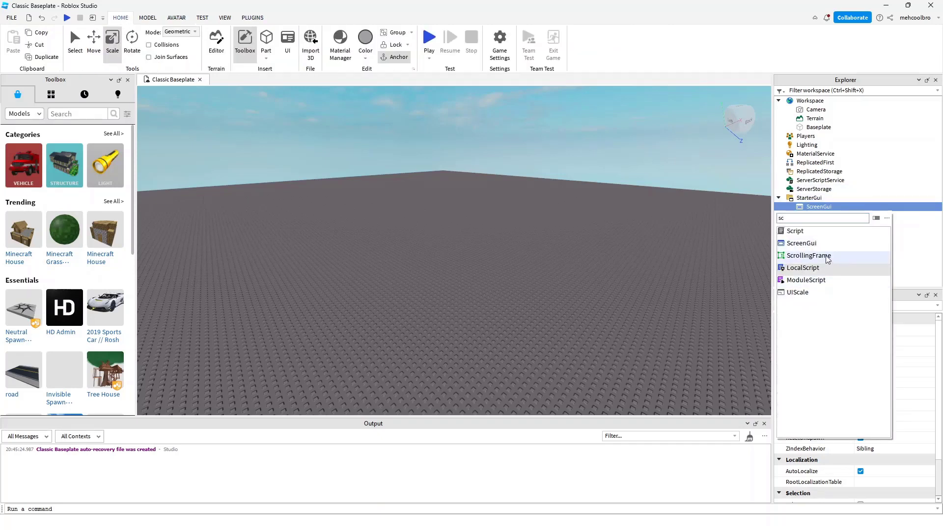
pyautogui.click(809, 255)
pyautogui.scroll(-2, 172, 106)
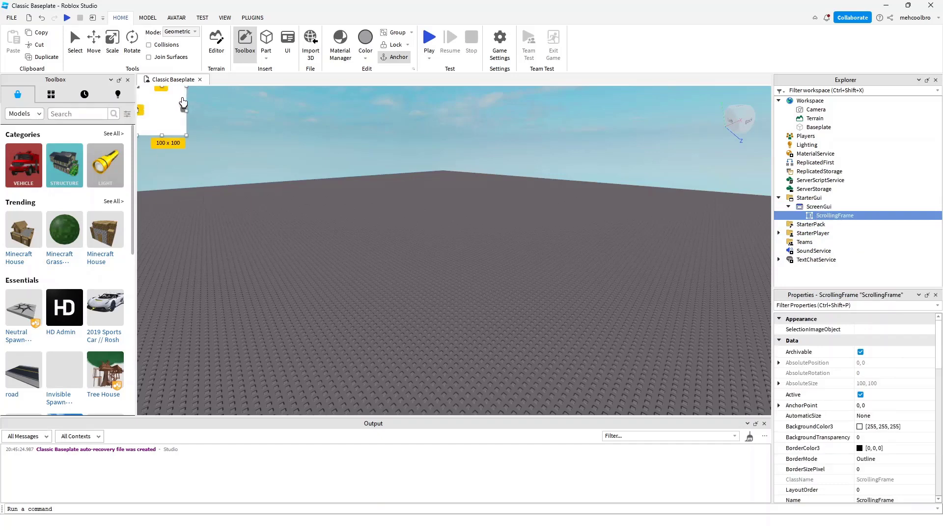
pyautogui.scroll(2, 171, 106)
pyautogui.scroll(-3, 172, 105)
pyautogui.scroll(3, 171, 106)
pyautogui.scroll(1, 620, 175)
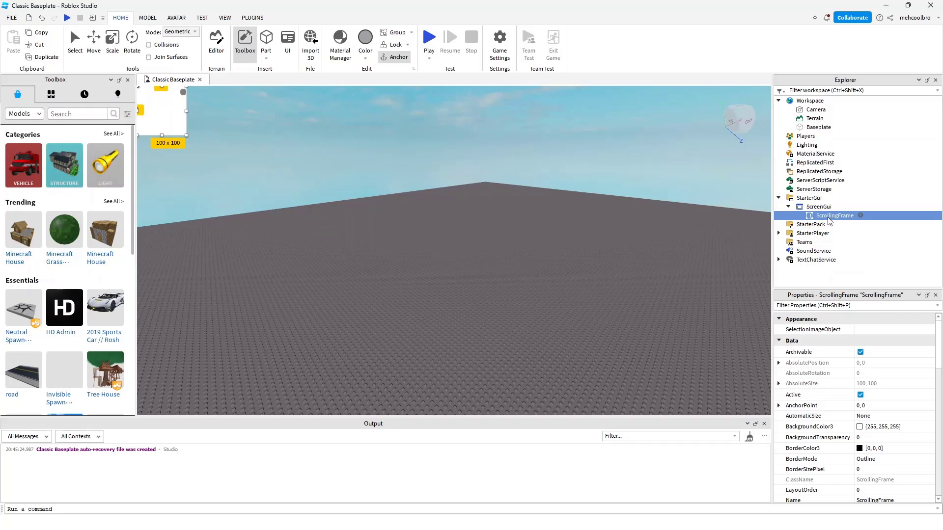
pyautogui.press('Delete')
# Add a Frame to the ScreenGui, move it near the centre and resize it to 553 x 290
pyautogui.click(839, 206)
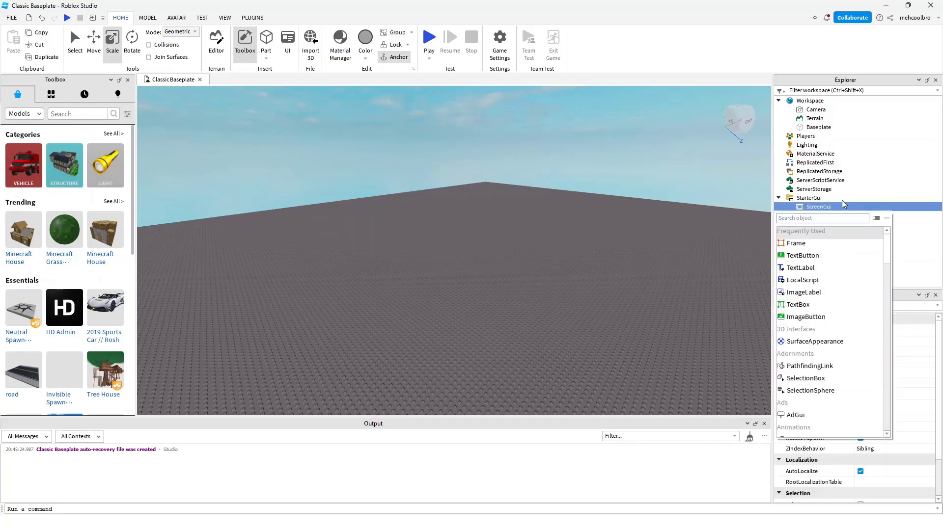
pyautogui.write('f')
pyautogui.click(796, 230)
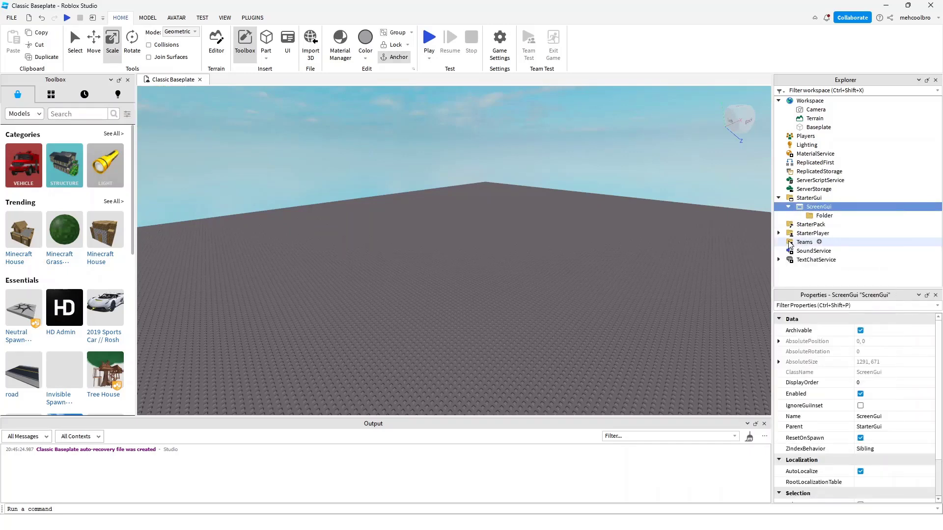
pyautogui.hotkey('ctrl', 'z')
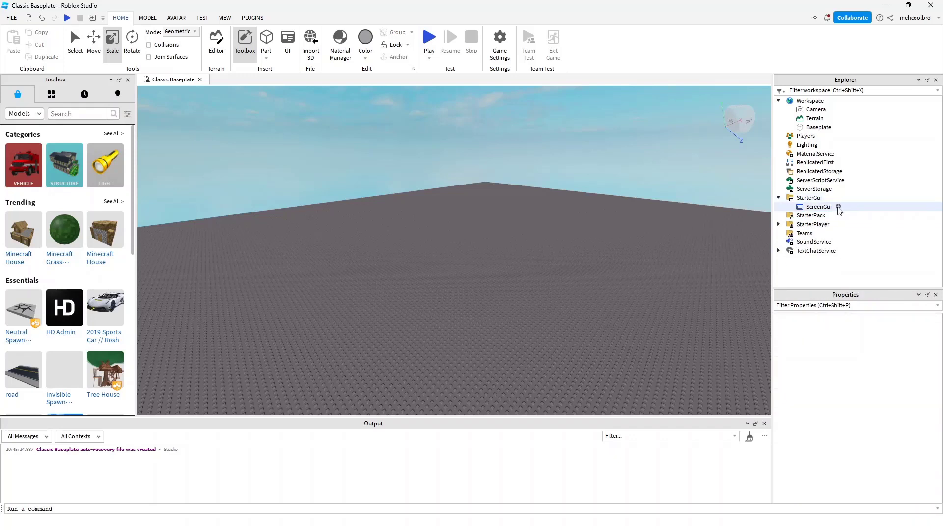
pyautogui.click(838, 207)
pyautogui.write('fr')
pyautogui.click(796, 232)
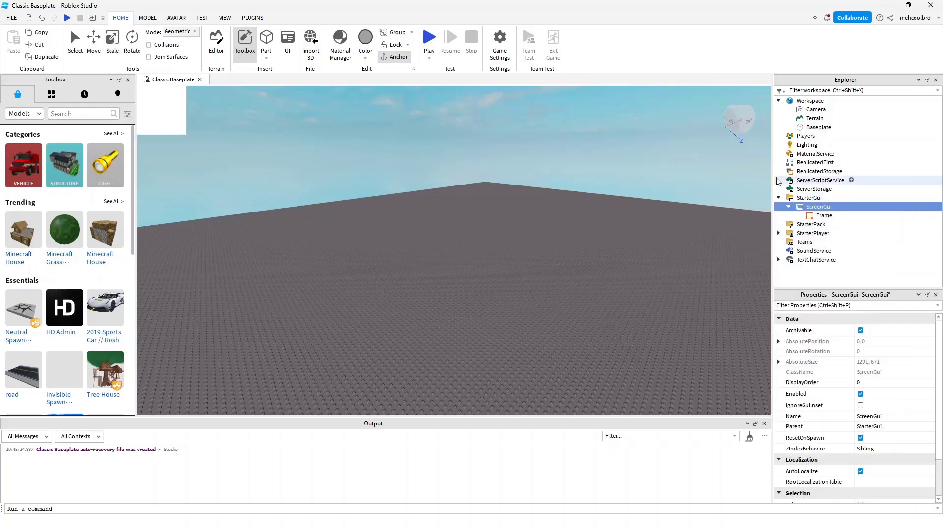
pyautogui.click(171, 121)
pyautogui.moveTo(172, 122); pyautogui.dragTo(634, 338)
pyautogui.moveTo(524, 287); pyautogui.dragTo(456, 257)
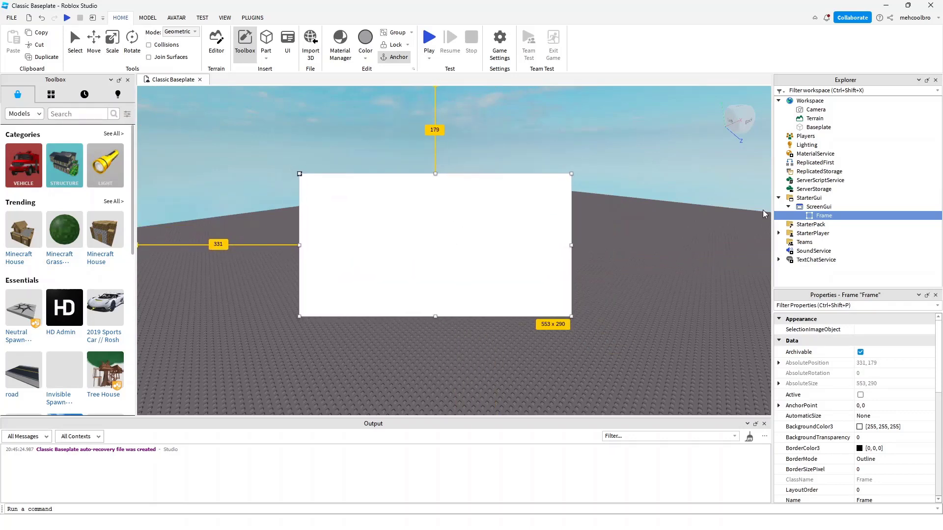
# Add a UIAspectRatioConstraint to the Frame, then delete it again
pyautogui.click(839, 216)
pyautogui.write('r')
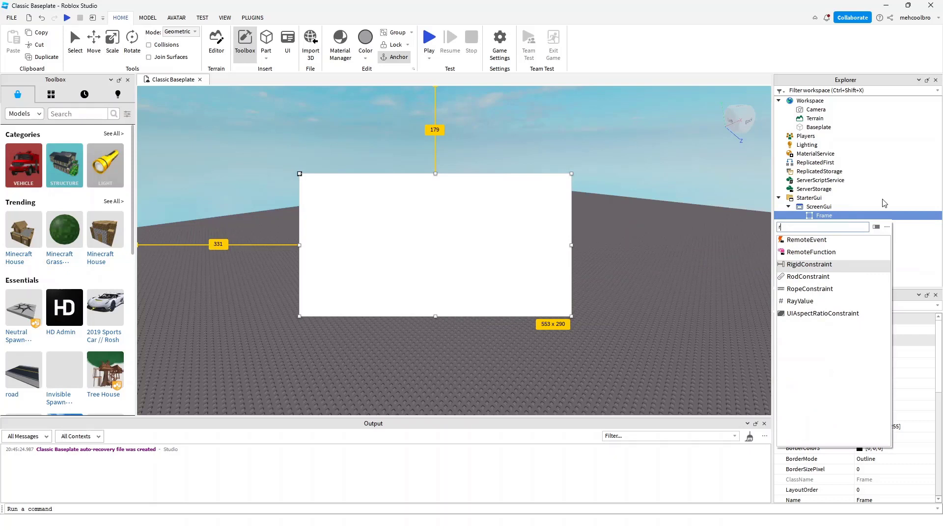
pyautogui.write('ou')
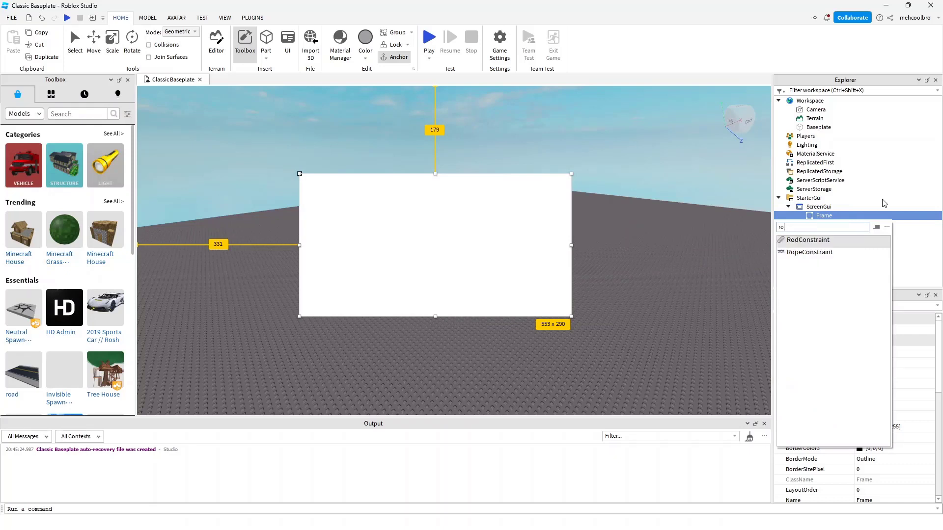
pyautogui.press('BackSpace')
pyautogui.press('BackSpace')
pyautogui.press('BackSpace')
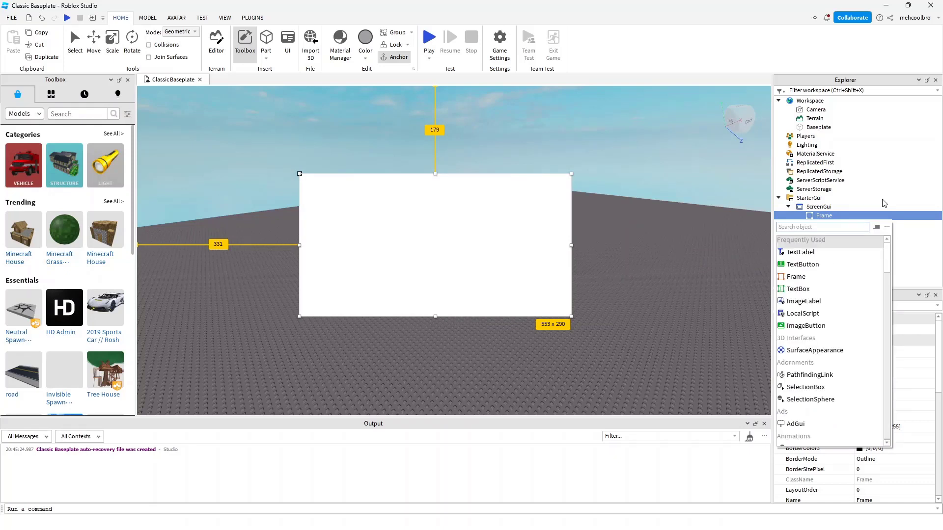
pyautogui.scroll(-10, 811, 354)
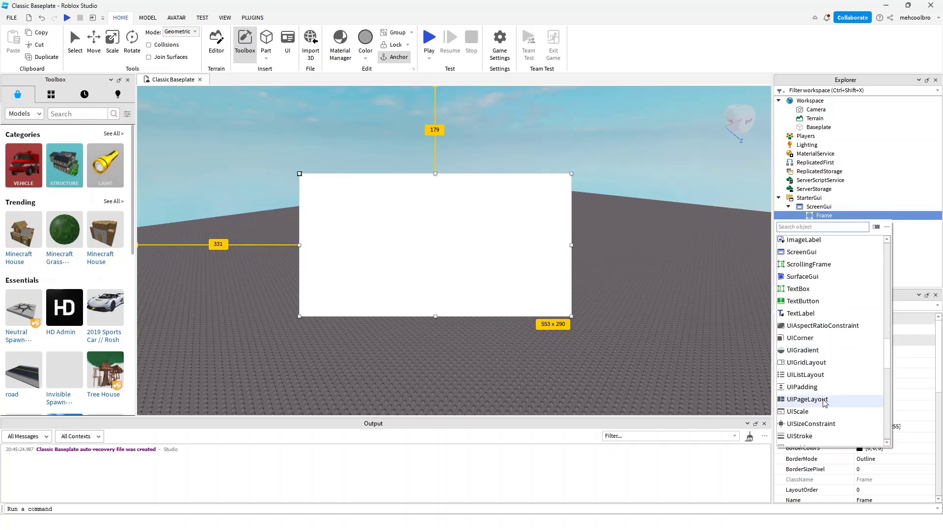
pyautogui.click(782, 325)
pyautogui.press('Delete')
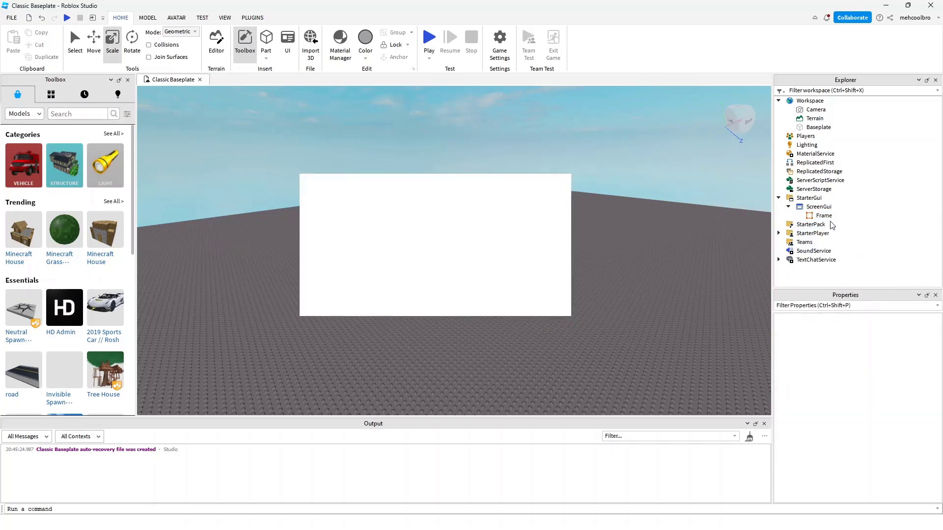
# Insert a UICorner into the Frame to give it rounded corners
pyautogui.click(838, 216)
pyautogui.scroll(-10, 837, 344)
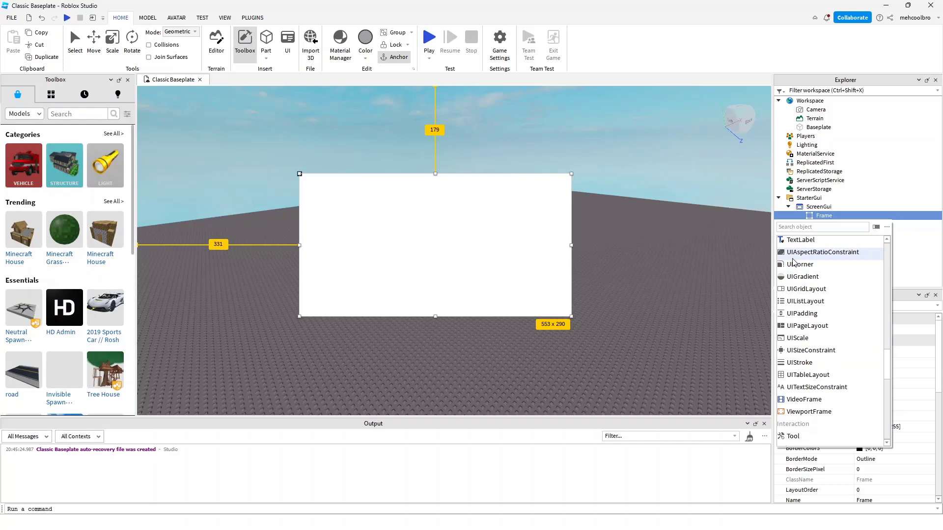
pyautogui.click(795, 265)
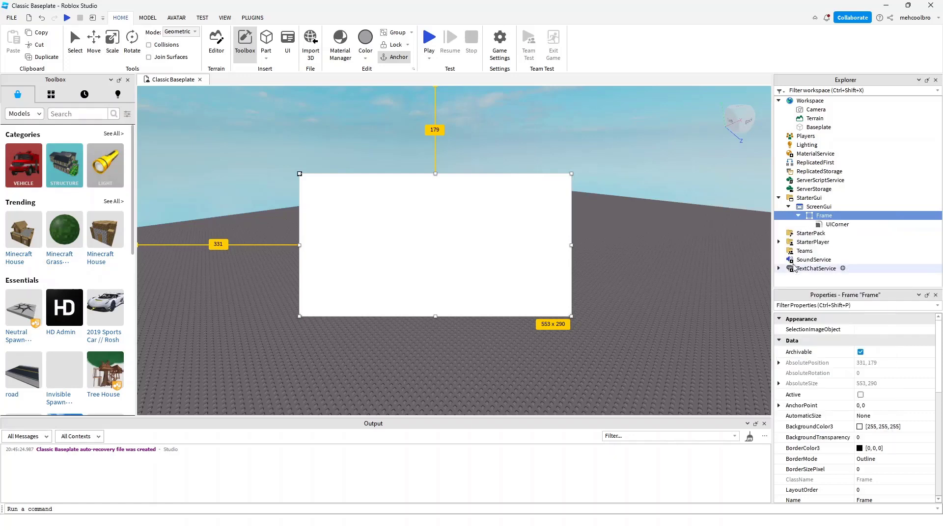
# Delete the UICorner so the Frame's corners are square again, then reopen its insert list
pyautogui.click(587, 199)
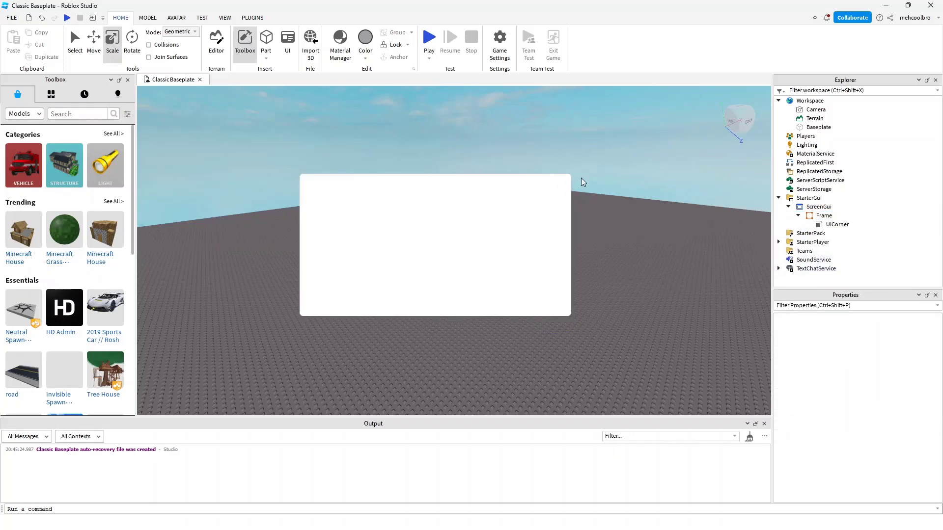
pyautogui.click(841, 224)
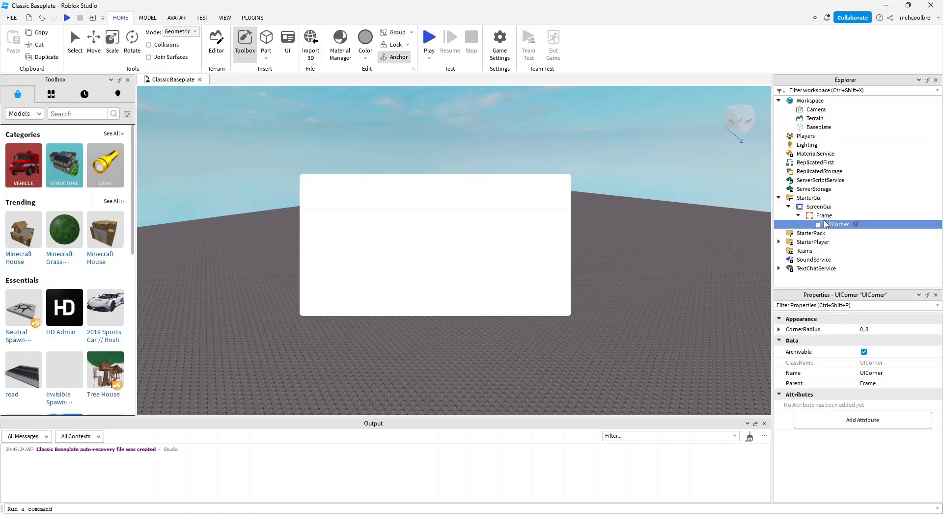
pyautogui.press('Delete')
pyautogui.click(839, 216)
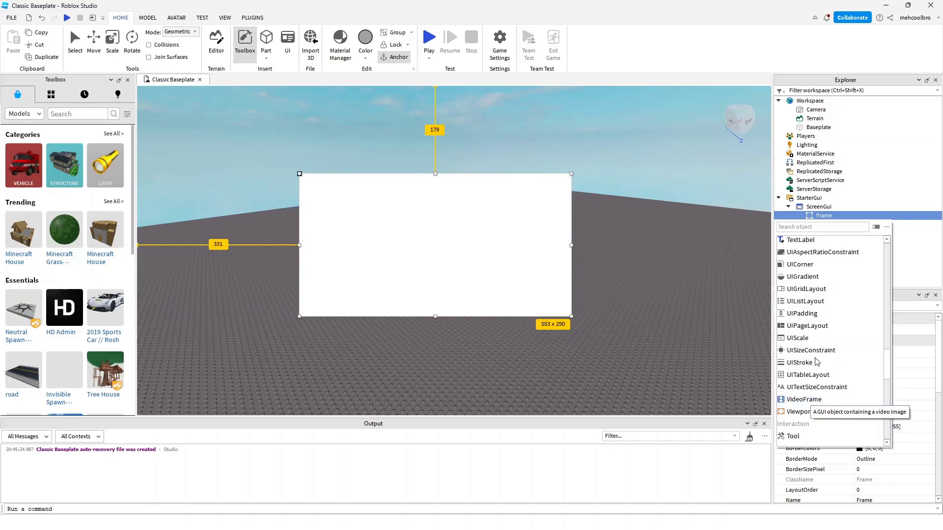
pyautogui.press('Escape')
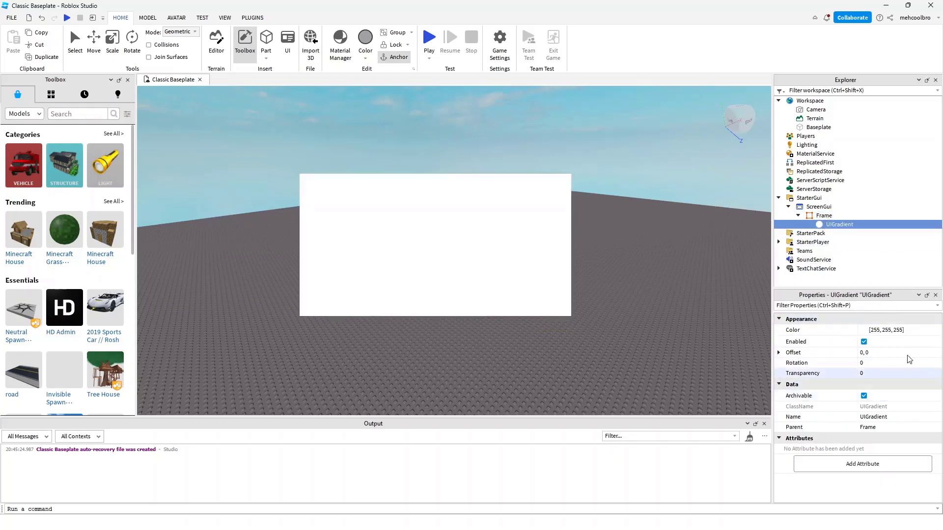
pyautogui.click(864, 331)
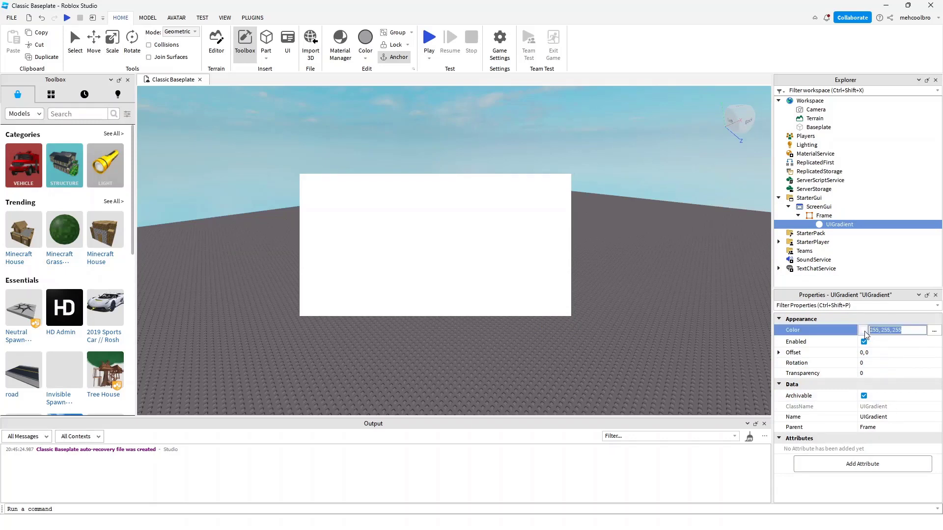
pyautogui.click(932, 332)
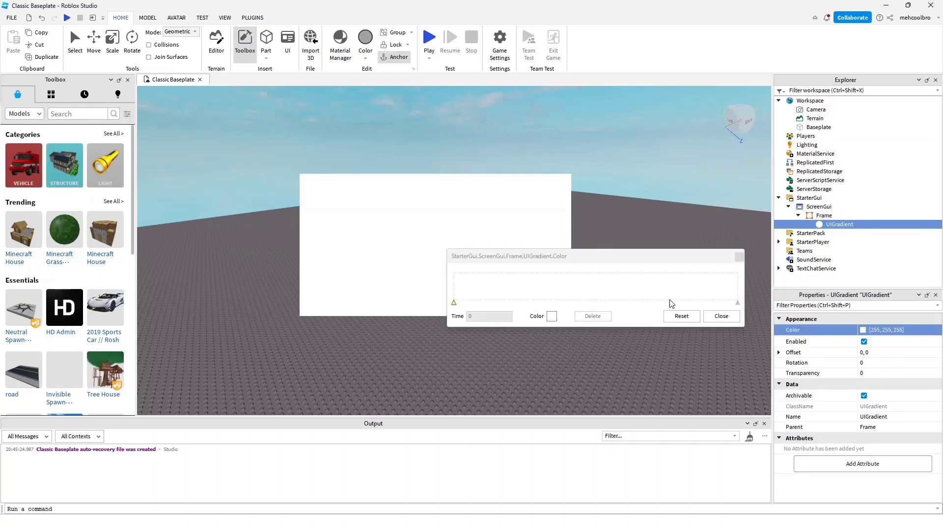
pyautogui.click(551, 316)
pyautogui.click(585, 259)
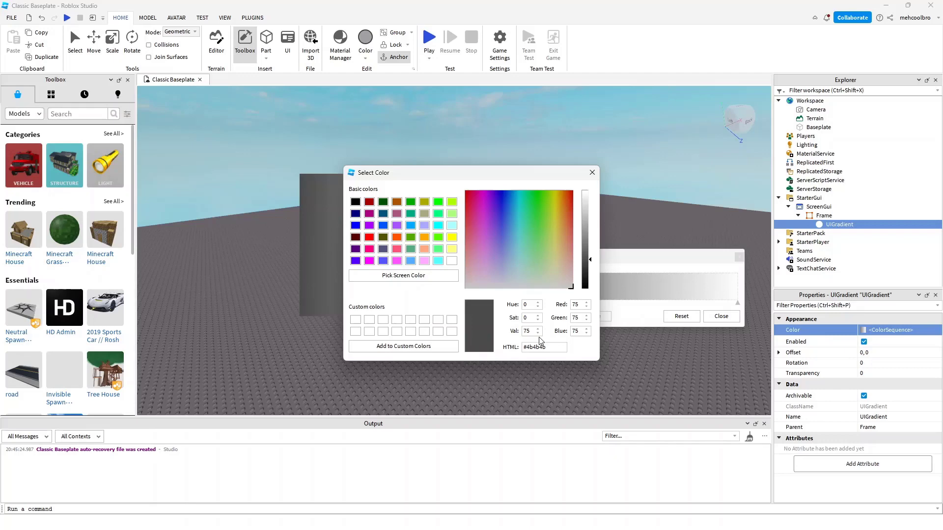
pyautogui.click(592, 173)
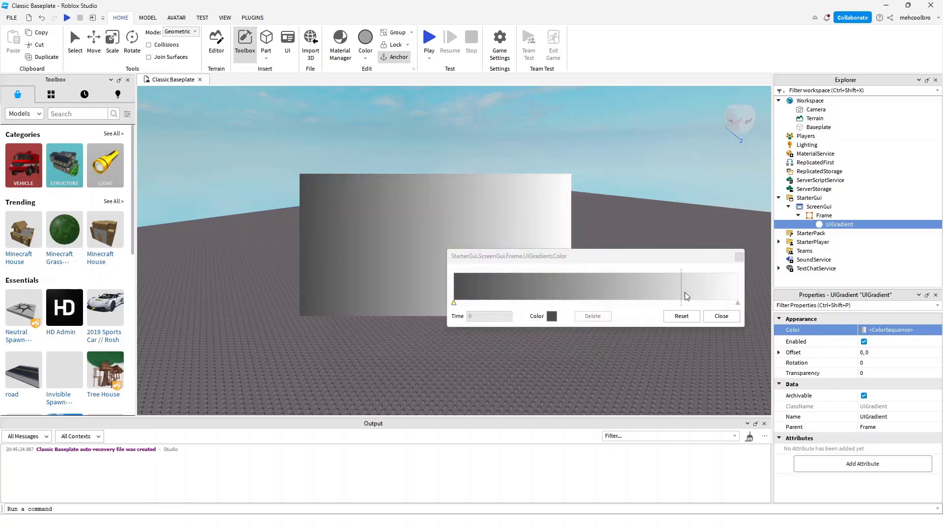
pyautogui.click(721, 317)
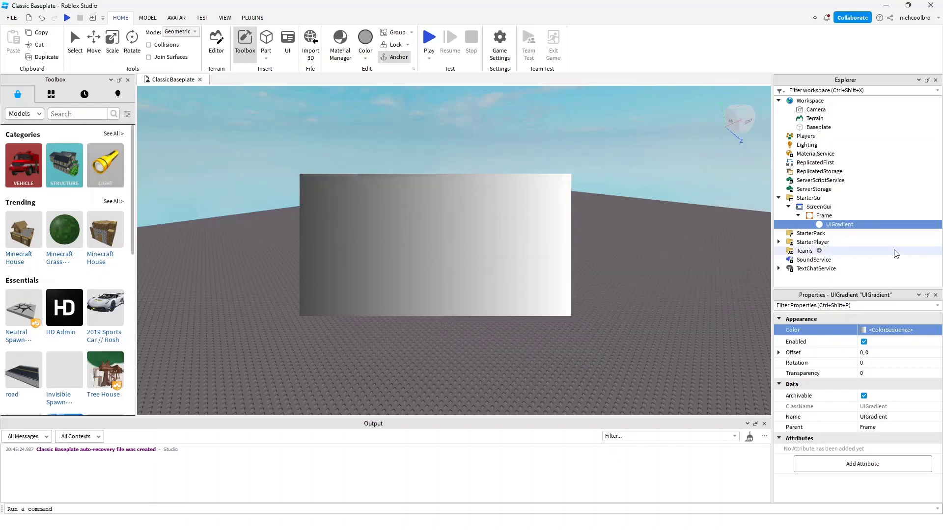
pyautogui.press('Delete')
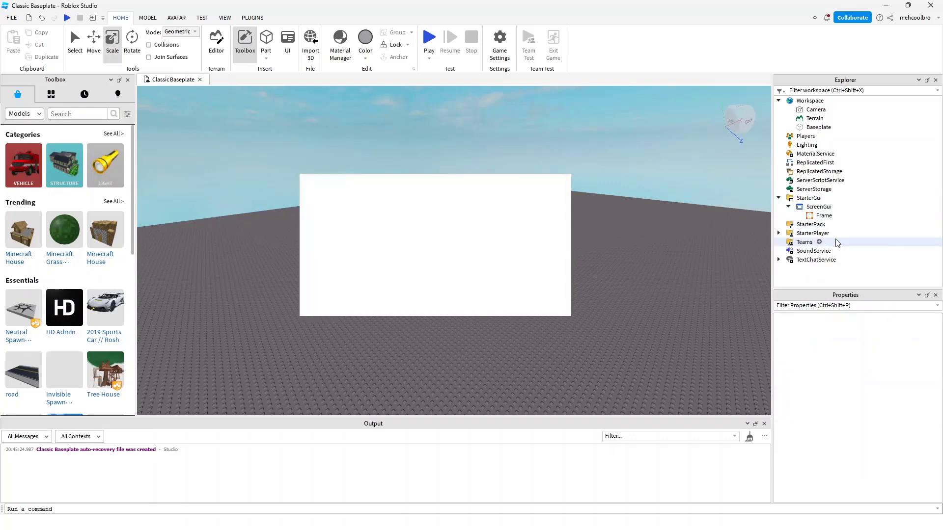
pyautogui.click(824, 216)
pyautogui.click(839, 216)
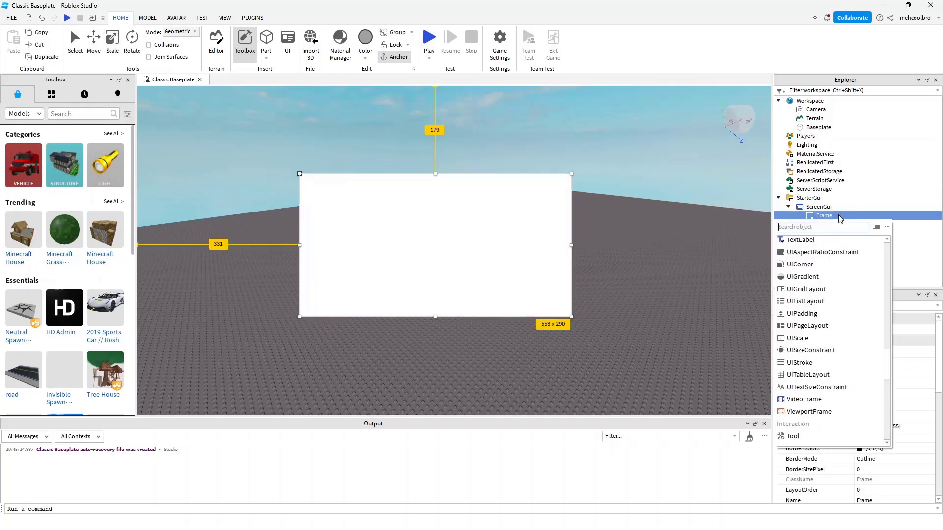